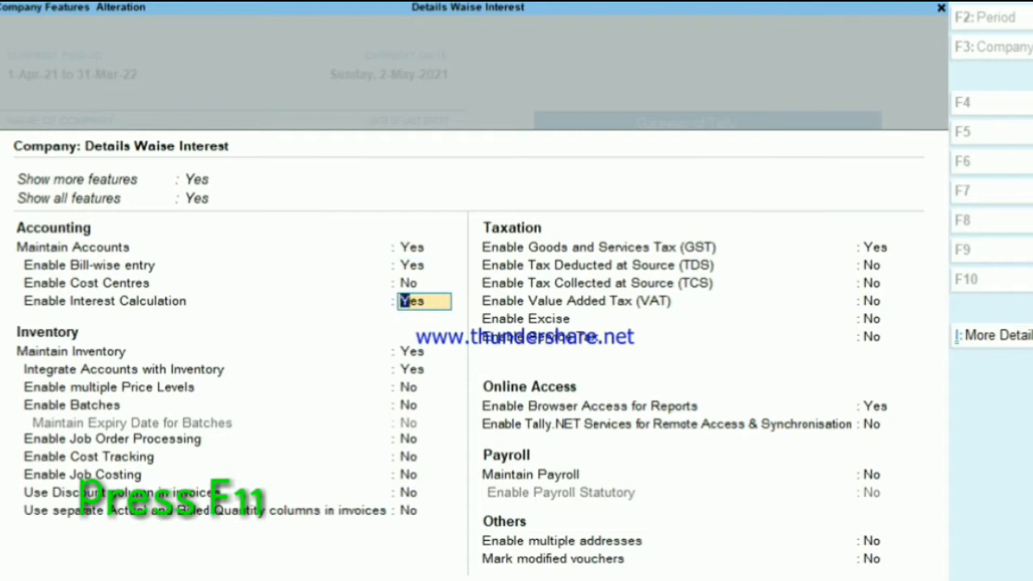
# Save the company features with Enable Interest Calculation set to Yes.
pyautogui.press('ctrl')
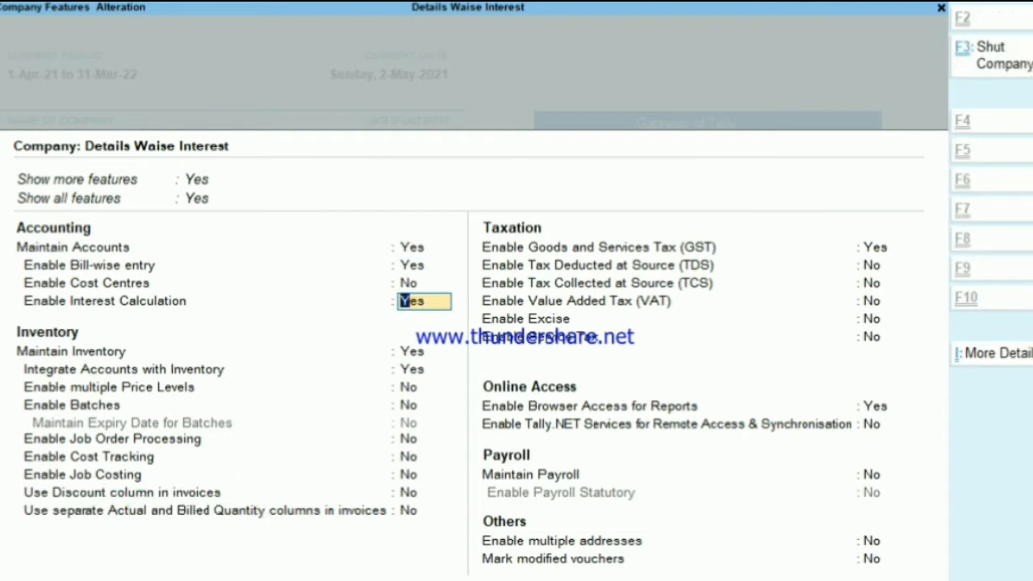
pyautogui.hotkey('ctrl', 'a')
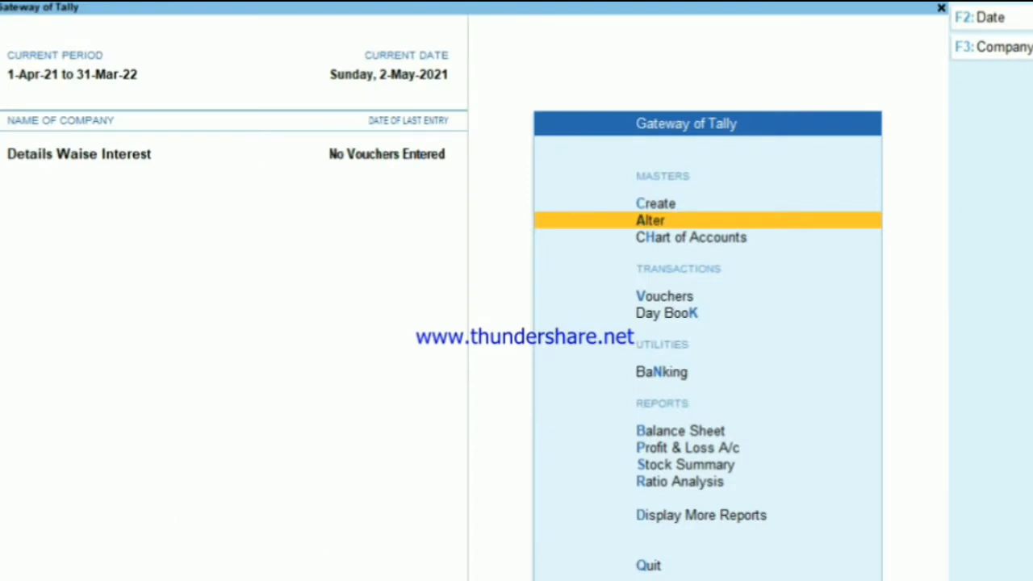
# Open the existing Credit Note voucher type for alteration.
pyautogui.press('Return')
pyautogui.press('Down')
pyautogui.press('Down')
pyautogui.press('Down')
pyautogui.press('Return')
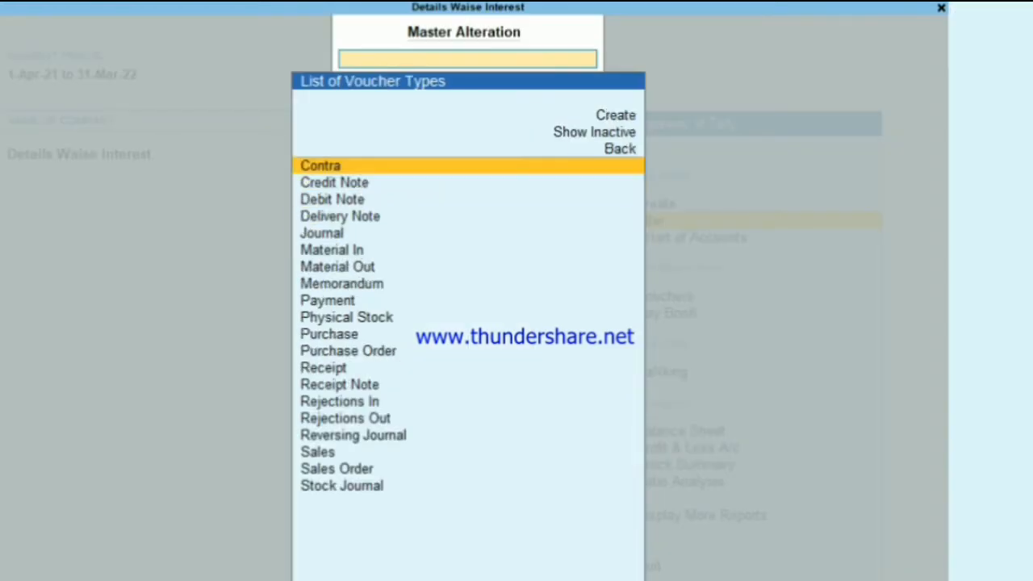
pyautogui.press('Down')
pyautogui.press('Return')
pyautogui.press('BackSpace')
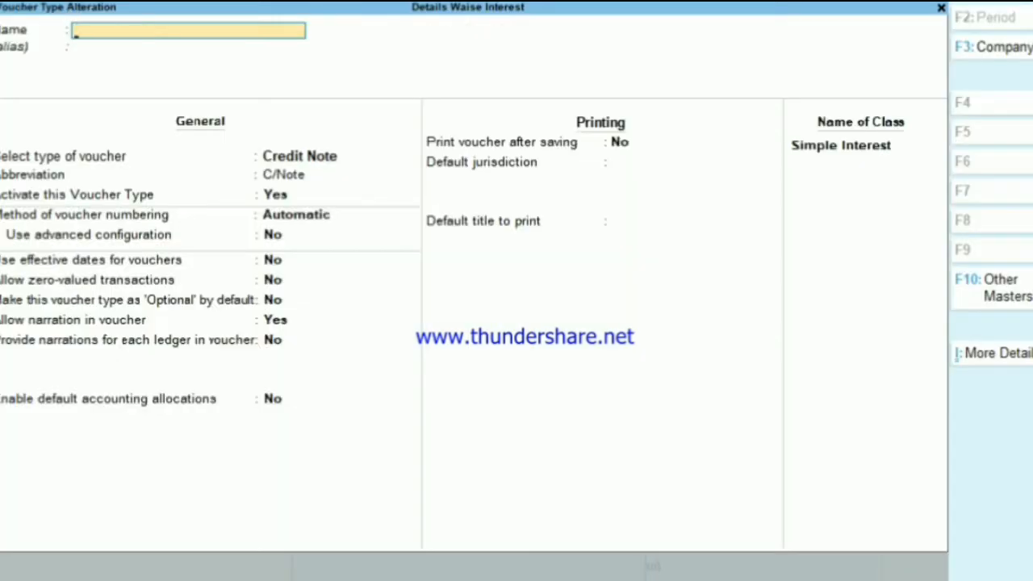
pyautogui.press('Escape')
# Accept the general and printing settings of the Credit Note voucher type and open its Simple Interest class.
pyautogui.press('Return')
pyautogui.press('Return')
pyautogui.press('Return')
pyautogui.press('Return')
pyautogui.press('Return')
pyautogui.press('Return')
pyautogui.press('Return')
pyautogui.press('Return')
pyautogui.press('Return')
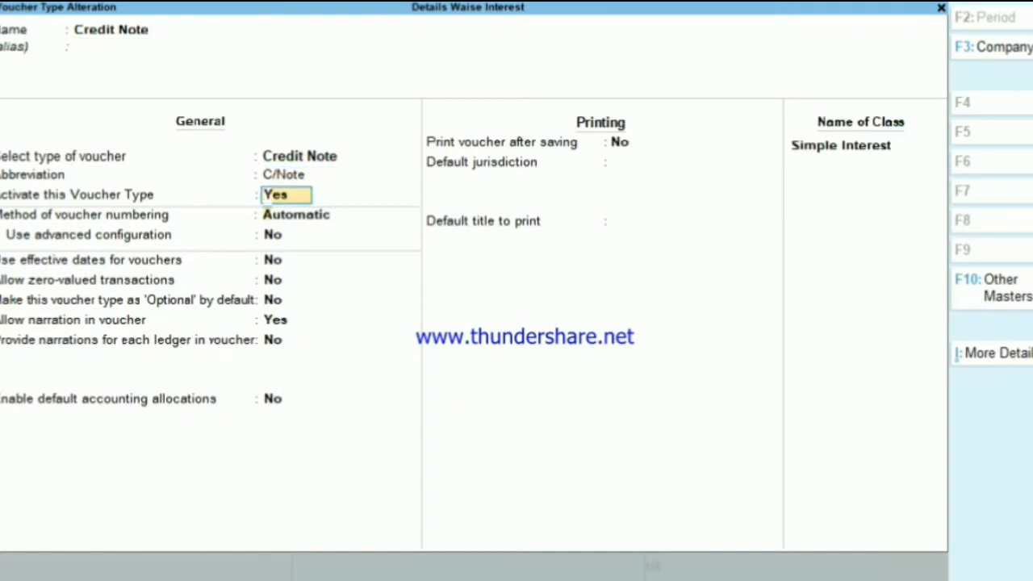
pyautogui.press('Return')
pyautogui.press('Return')
pyautogui.press('Return')
pyautogui.press('Return')
pyautogui.press('Return')
pyautogui.press('Return')
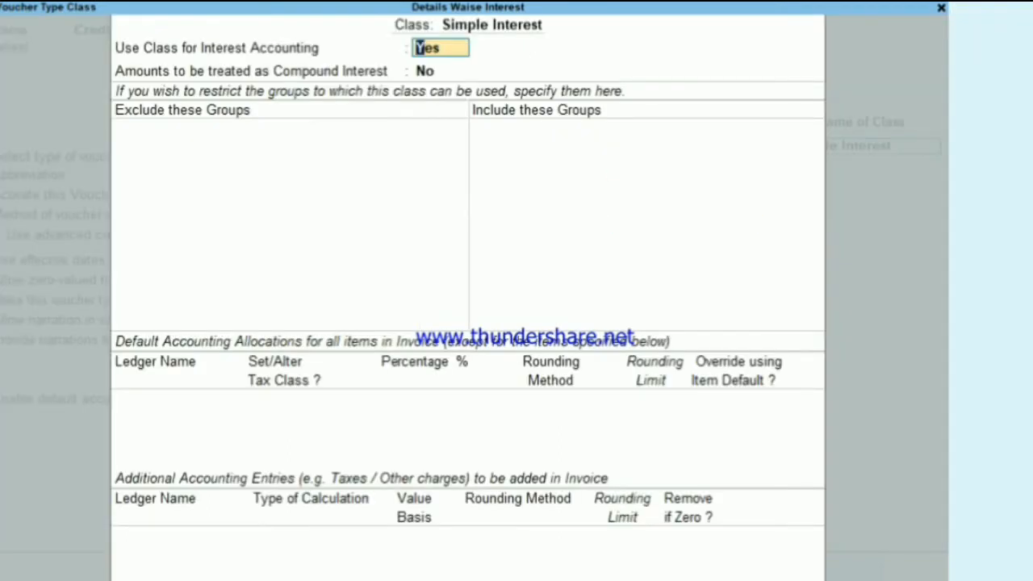
# Accept the Simple Interest class with interest accounting Yes and compound interest No, save Credit Note, and return to the list of masters.
pyautogui.press('Return')
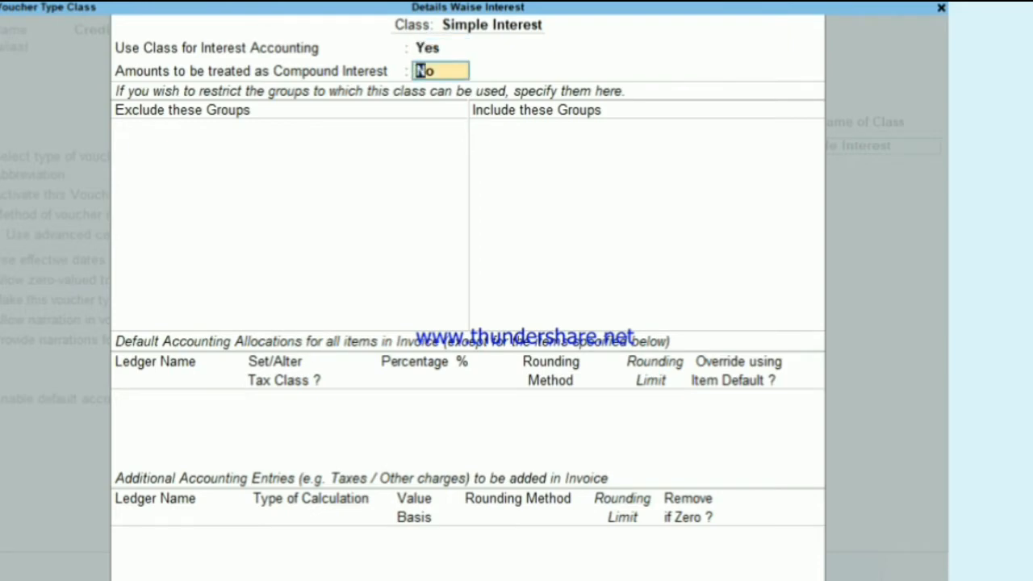
pyautogui.press('Return')
pyautogui.press('Return')
pyautogui.press('Return')
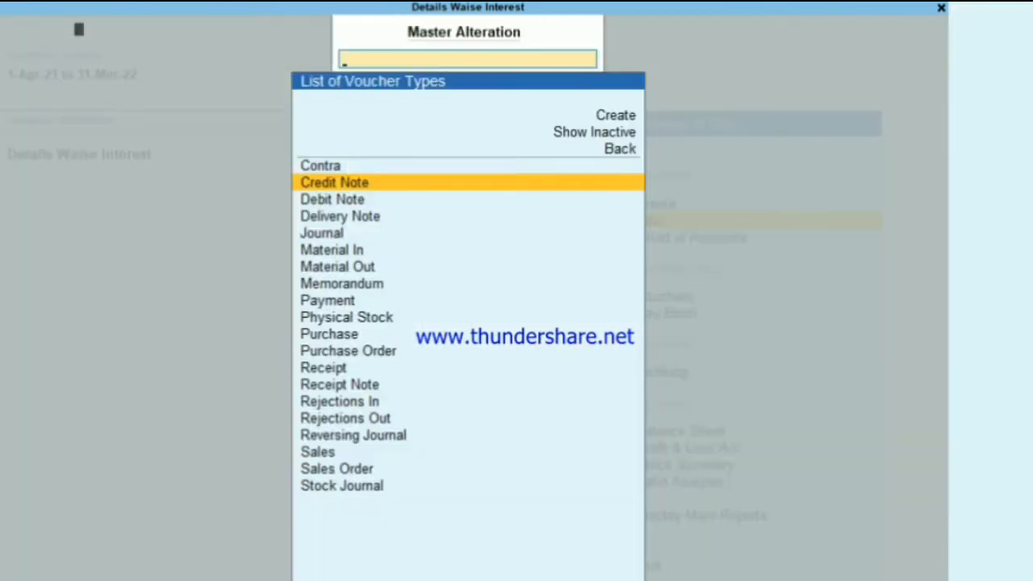
pyautogui.press('Return')
pyautogui.press('Escape')
pyautogui.press('Escape')
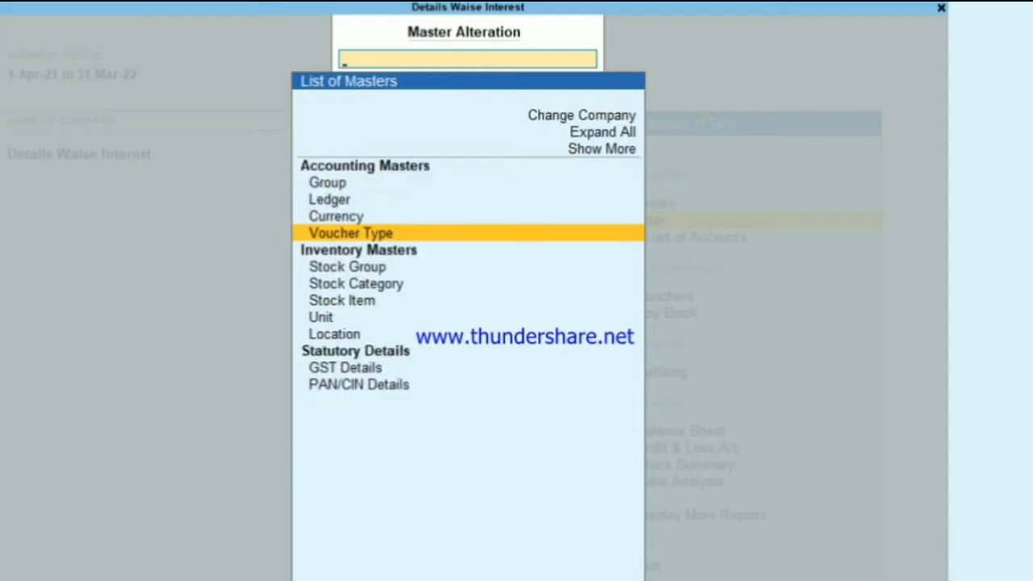
# Open the Debit Note voucher type for alteration and go through its settings to the Simple Interest class.
pyautogui.press('Return')
pyautogui.press('Down')
pyautogui.press('Return')
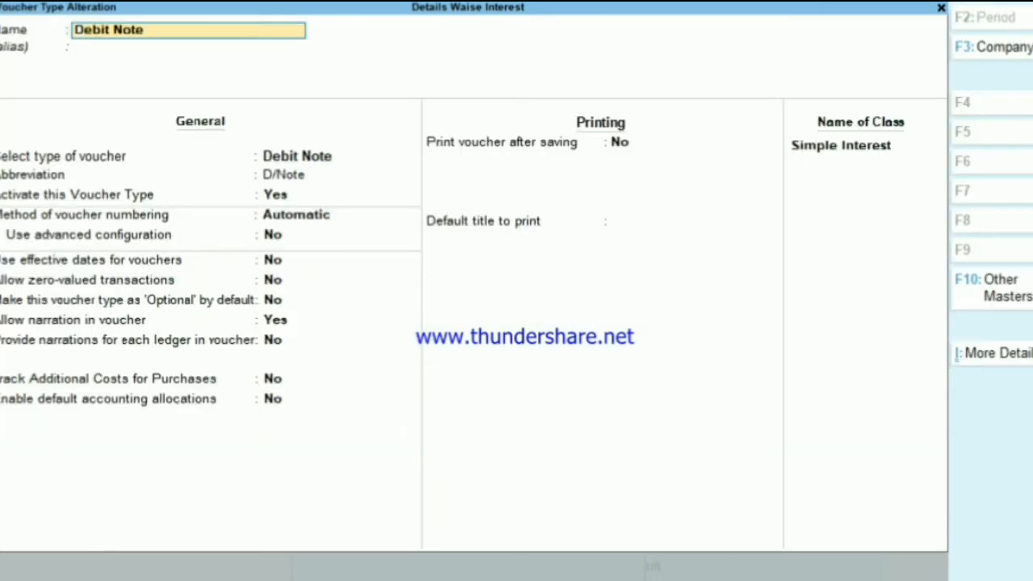
pyautogui.press('Return')
pyautogui.press('Return')
pyautogui.press('Return')
pyautogui.press('Return')
pyautogui.press('Return')
pyautogui.press('Return')
pyautogui.press('Return')
pyautogui.press('Return')
pyautogui.press('Return')
pyautogui.press('Return')
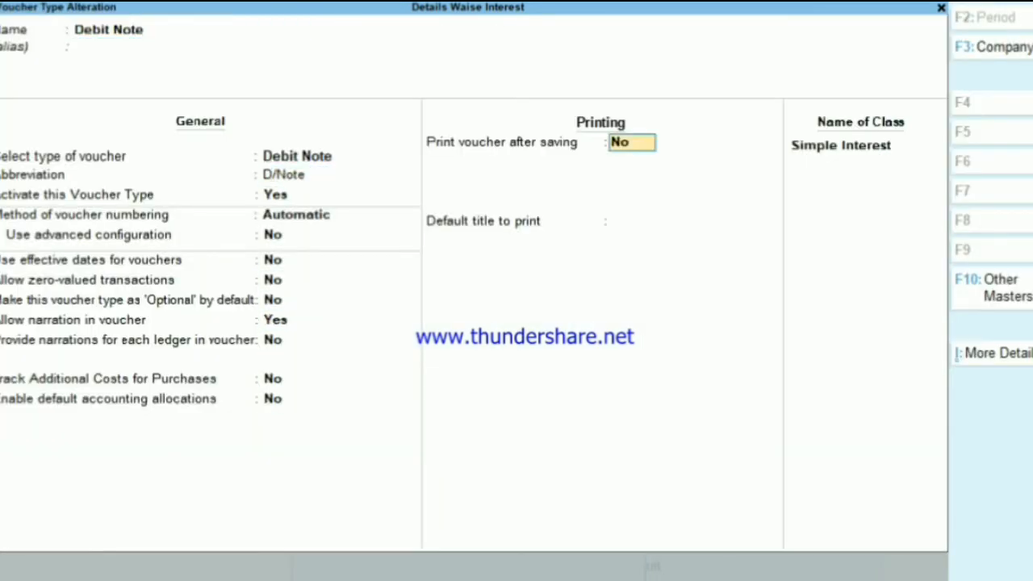
pyautogui.press('Return')
pyautogui.press('Return')
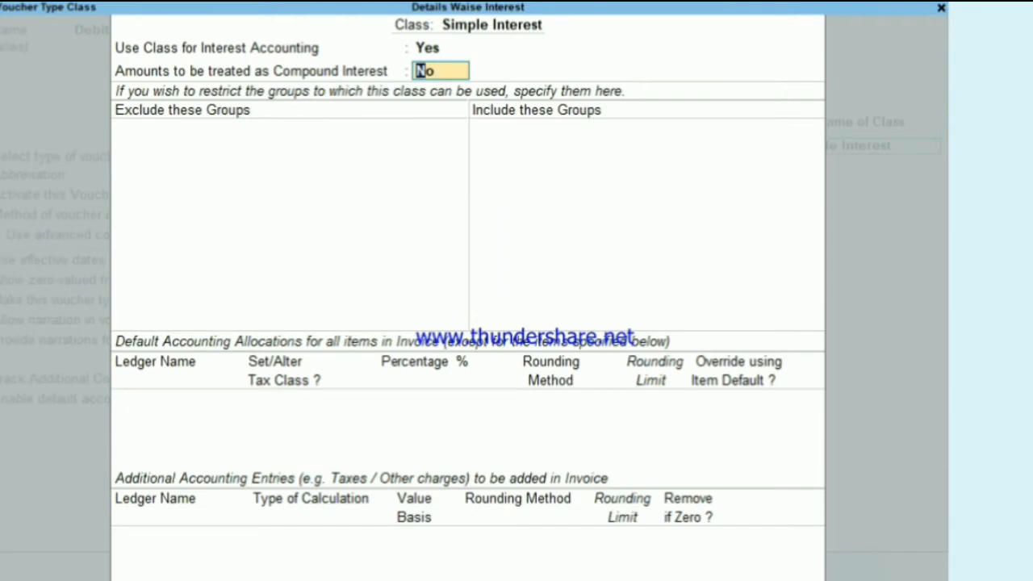
# Accept compound interest as No in the Simple Interest class, save the Debit Note voucher type and return to the Gateway of Tally.
pyautogui.press('Return')
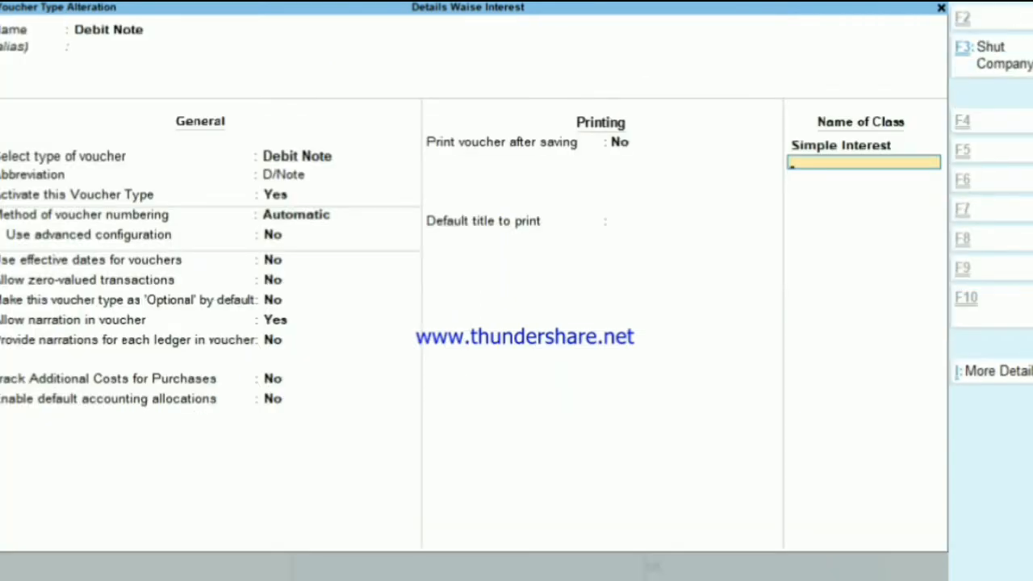
pyautogui.hotkey('ctrl', 'a')
pyautogui.press('Escape')
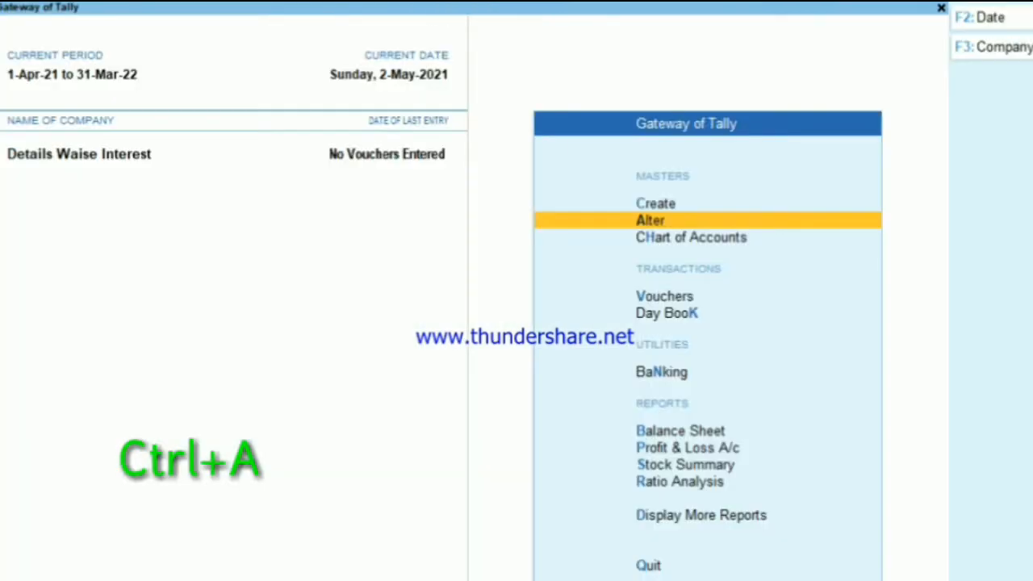
# Start a new Sales voucher.
pyautogui.press('Down')
pyautogui.press('Down')
pyautogui.press('Return')
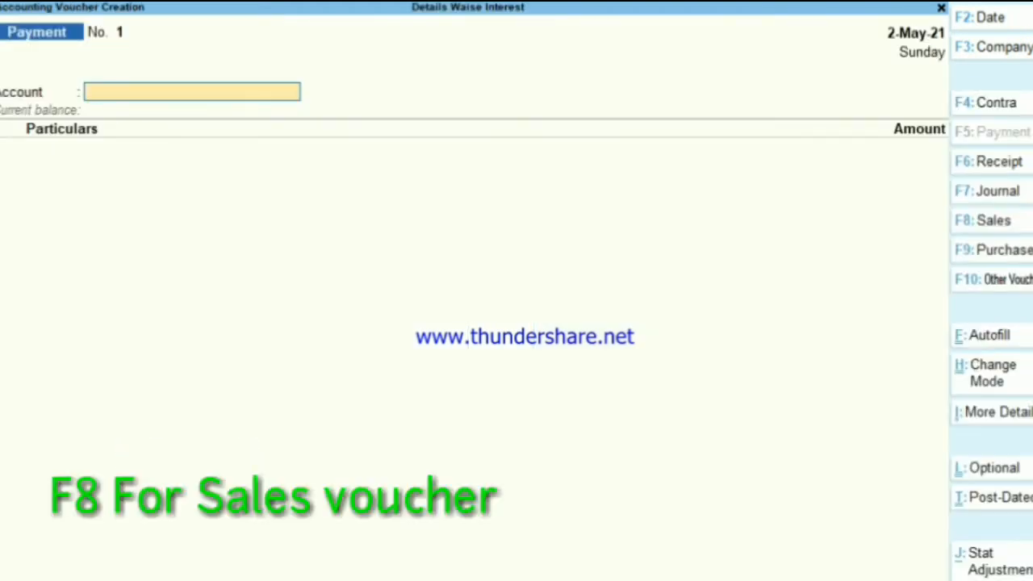
pyautogui.press('F9')
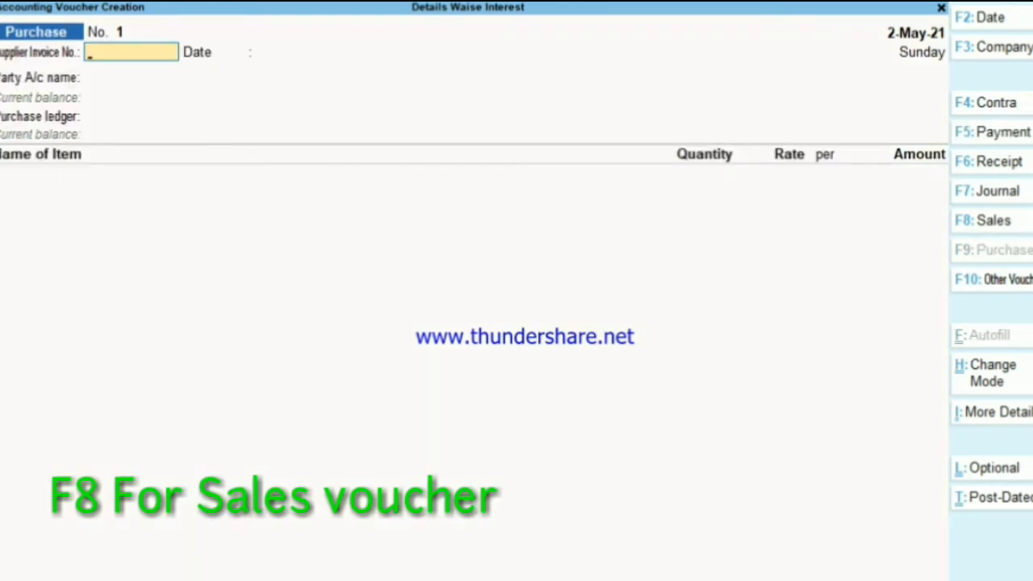
pyautogui.press('F8')
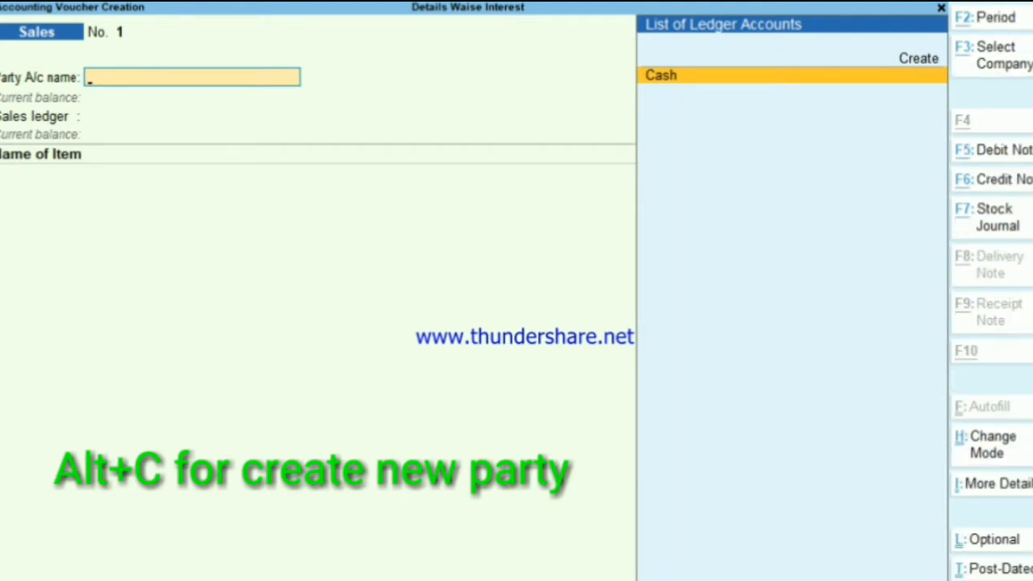
# Create a new party ledger named Rj Company from within the sales voucher.
pyautogui.hotkey('alt', 'c')
pyautogui.write('R')
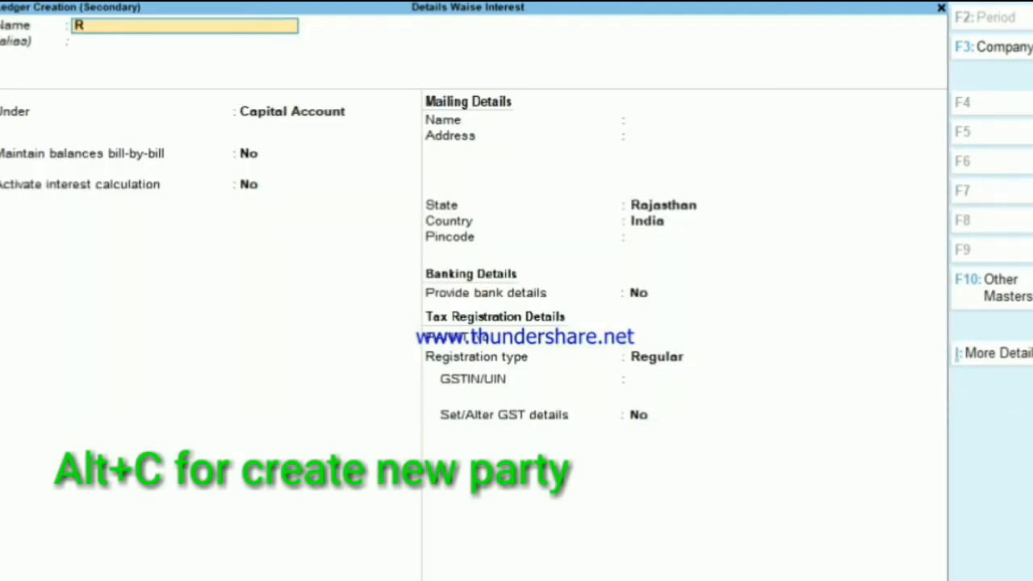
pyautogui.write('j Company')
pyautogui.press('Return')
pyautogui.press('Return')
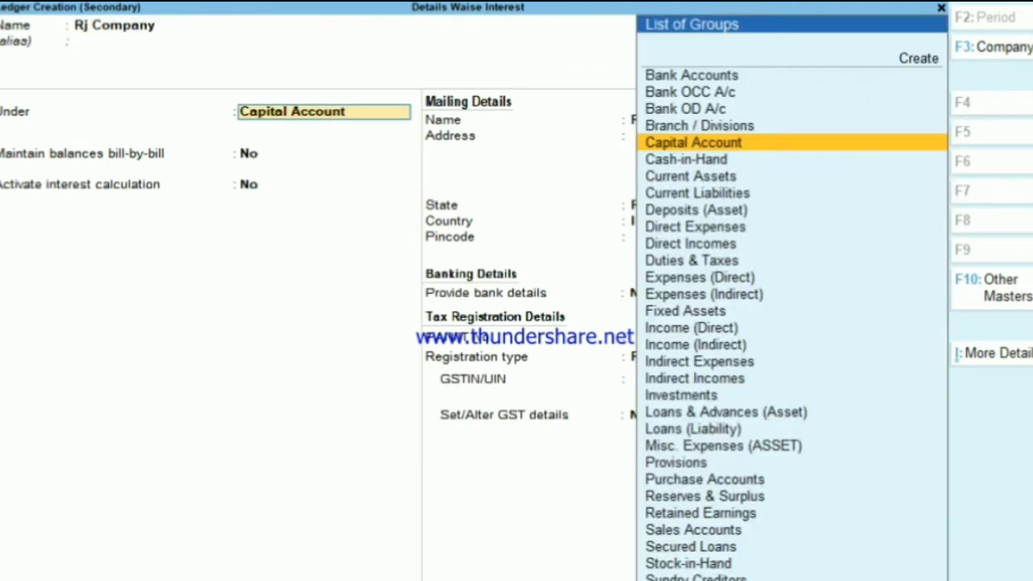
# Place the Rj Company ledger under Sundry Debtors, with bill-by-bill balances set to Yes and the credit-days check set to No.
pyautogui.write('Su')
pyautogui.press('Down')
pyautogui.press('Down')
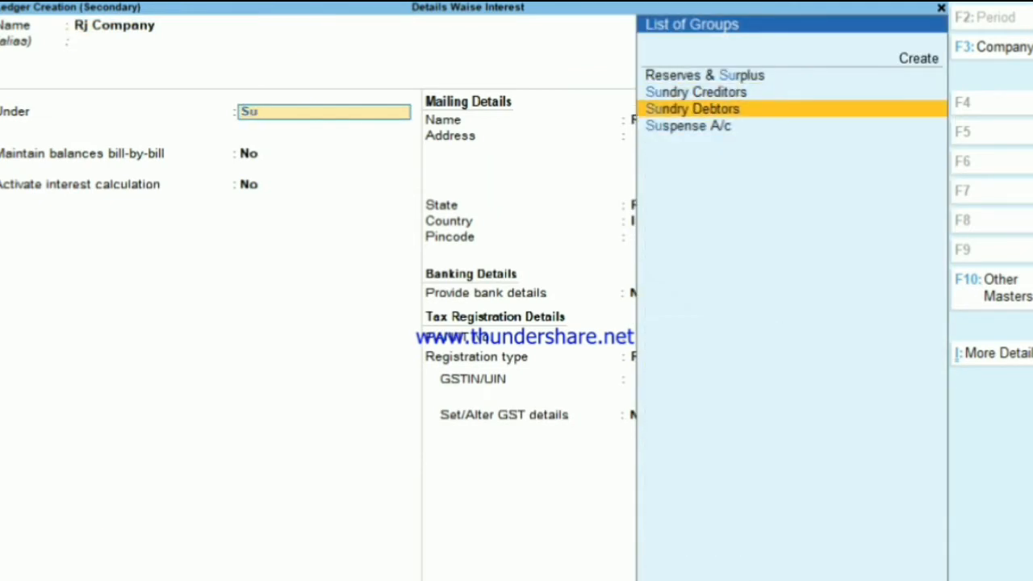
pyautogui.press('Return')
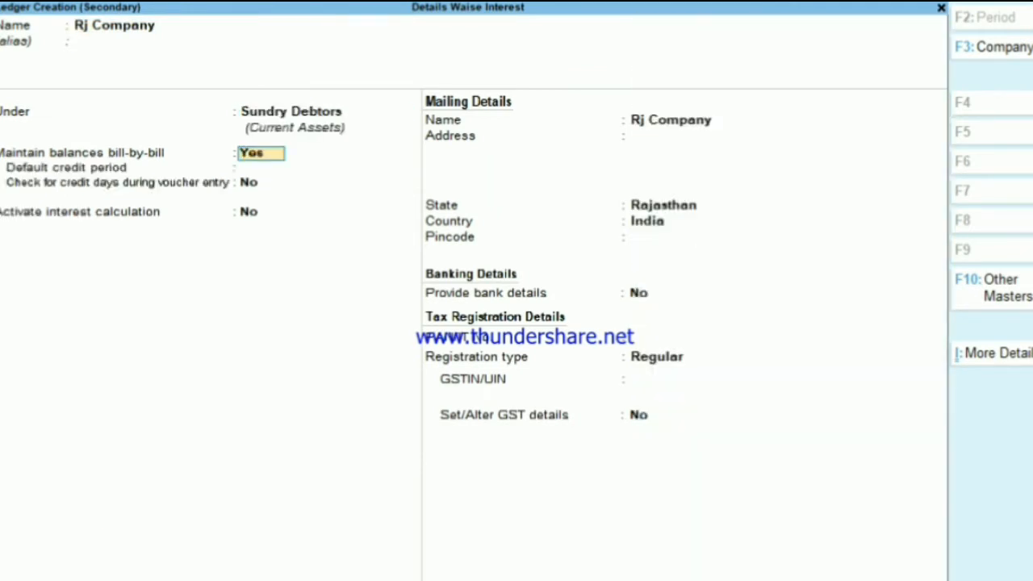
pyautogui.press('Return')
pyautogui.press('Return')
pyautogui.press('Return')
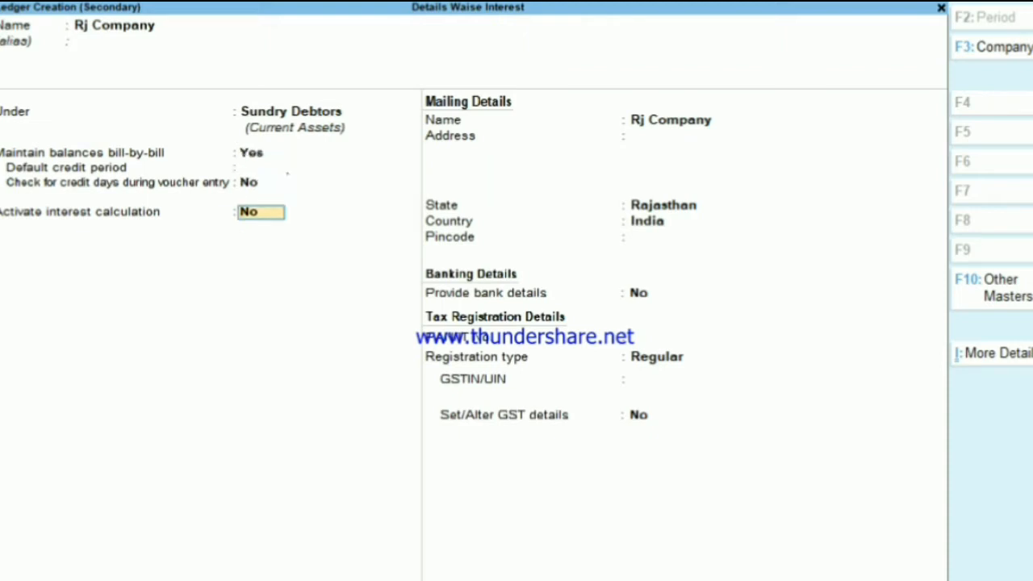
# Activate interest calculation for the ledger, transaction by transaction, with parameter override and transaction-date inclusion for added and deducted amounts set to No.
pyautogui.write('y')
pyautogui.press('Return')
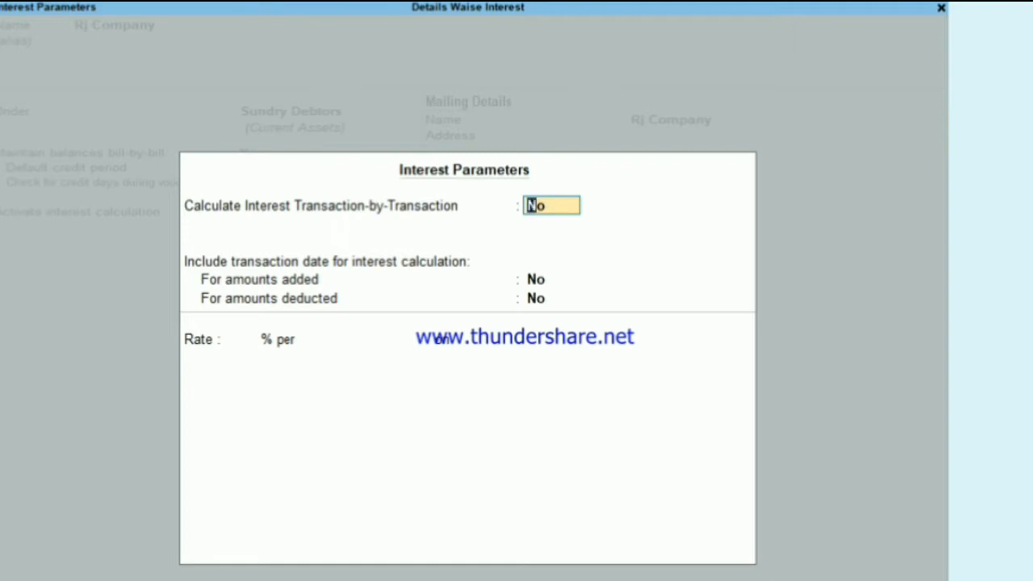
pyautogui.write('y')
pyautogui.press('Return')
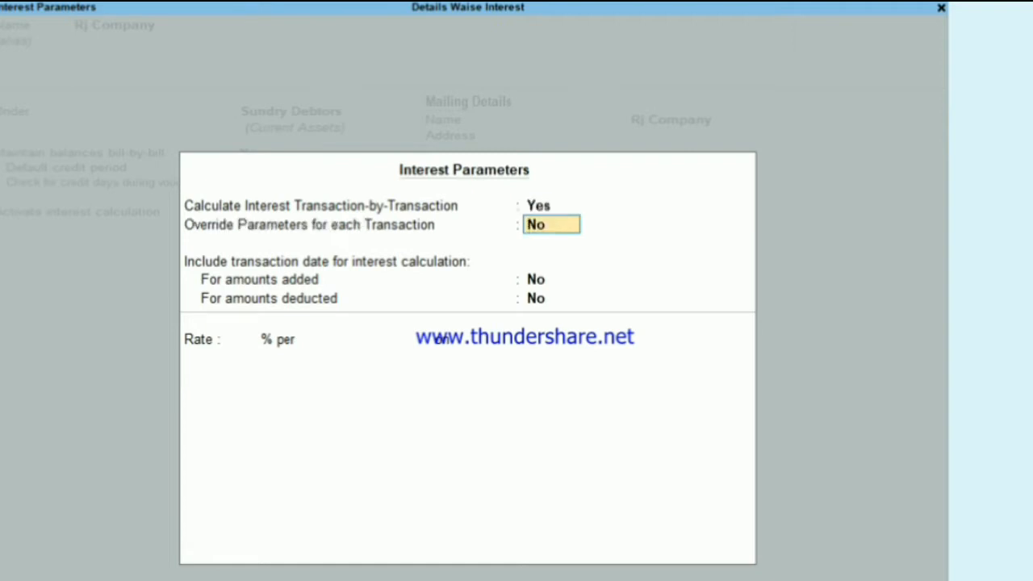
pyautogui.press('Return')
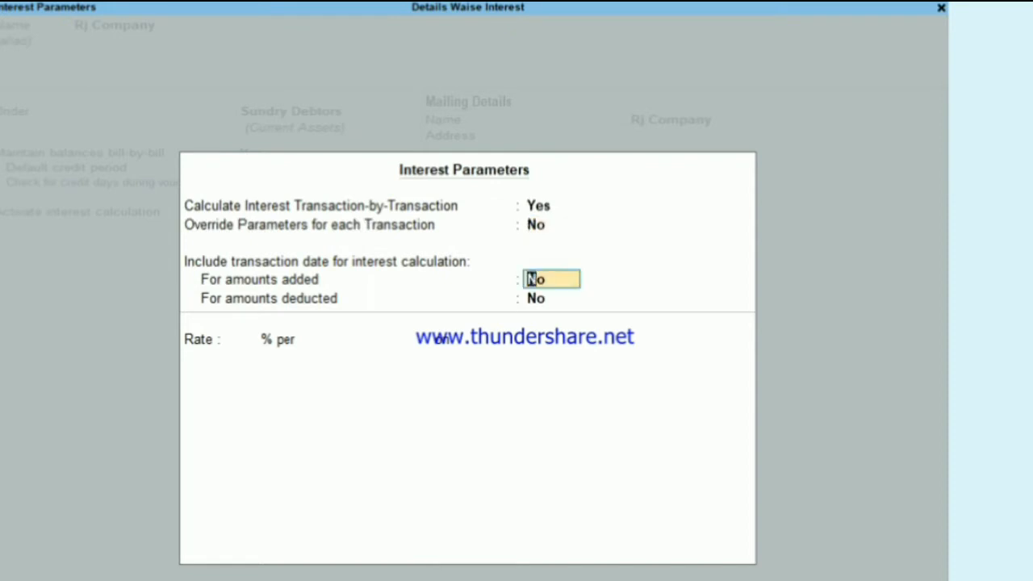
pyautogui.press('Return')
pyautogui.press('Return')
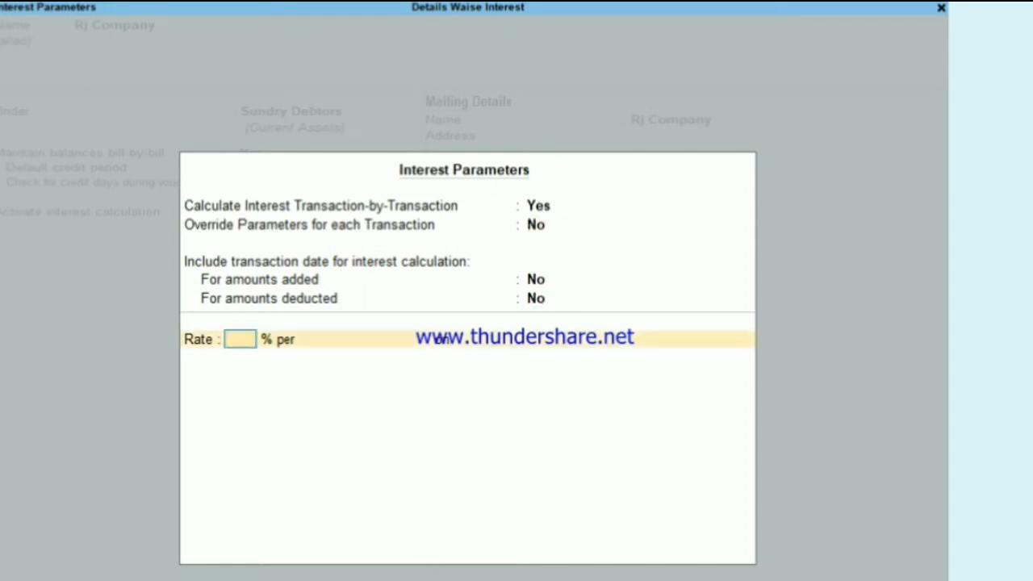
# Set the interest rate to 10% per Calendar Month on Debit Balances Only.
pyautogui.write('10')
pyautogui.press('Return')
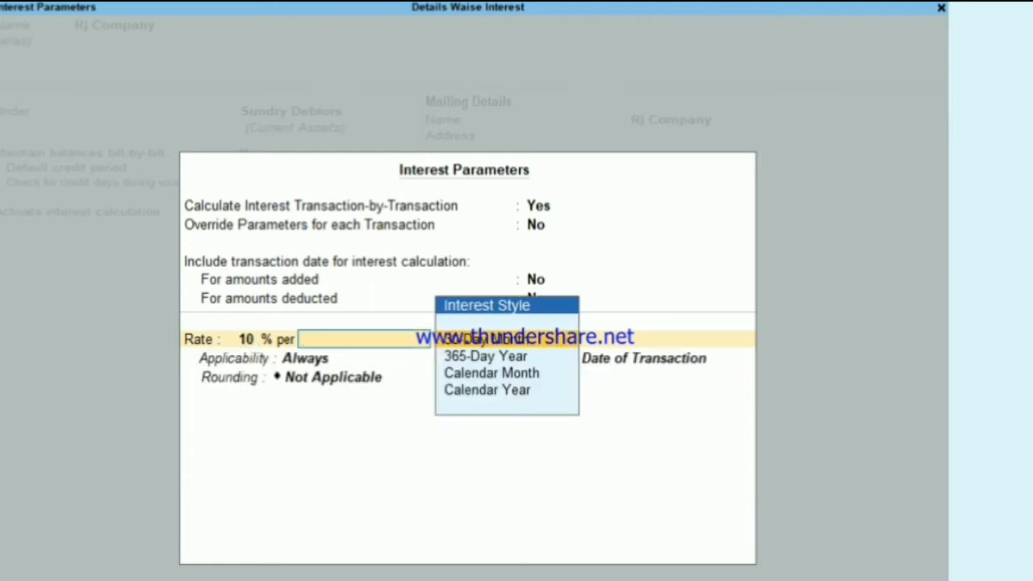
pyautogui.press('Down')
pyautogui.press('Down')
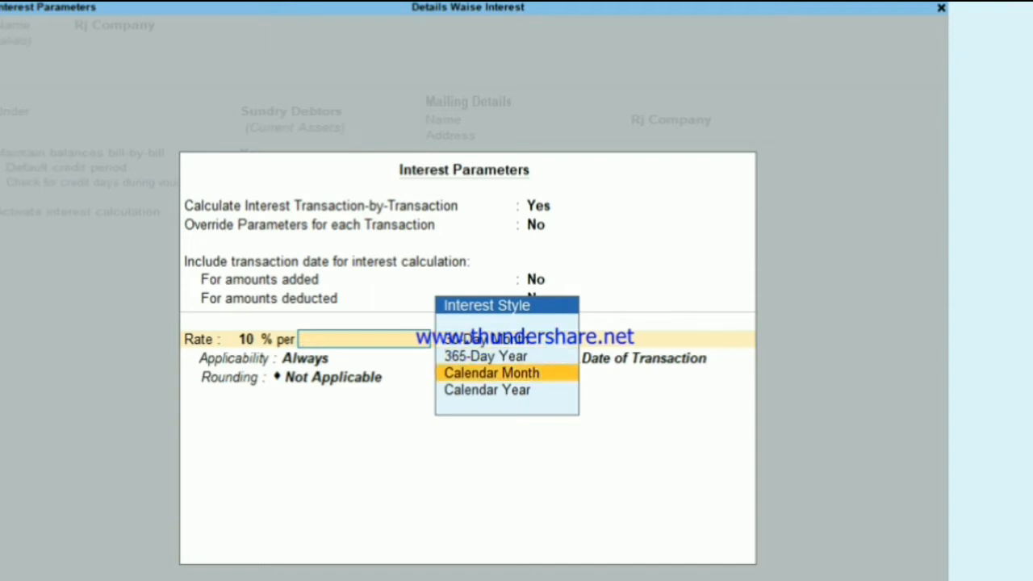
pyautogui.press('Return')
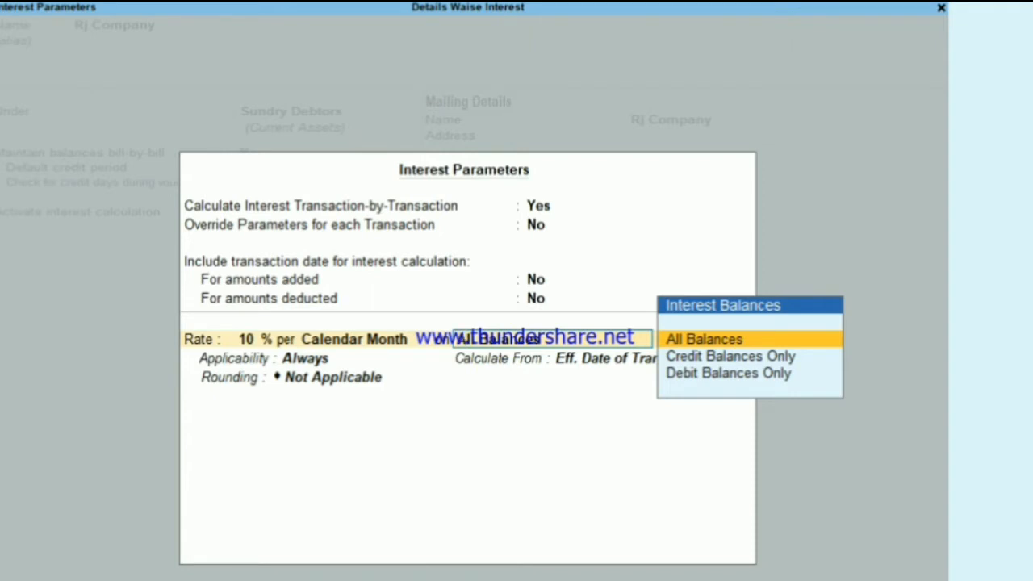
pyautogui.press('Down')
pyautogui.press('Down')
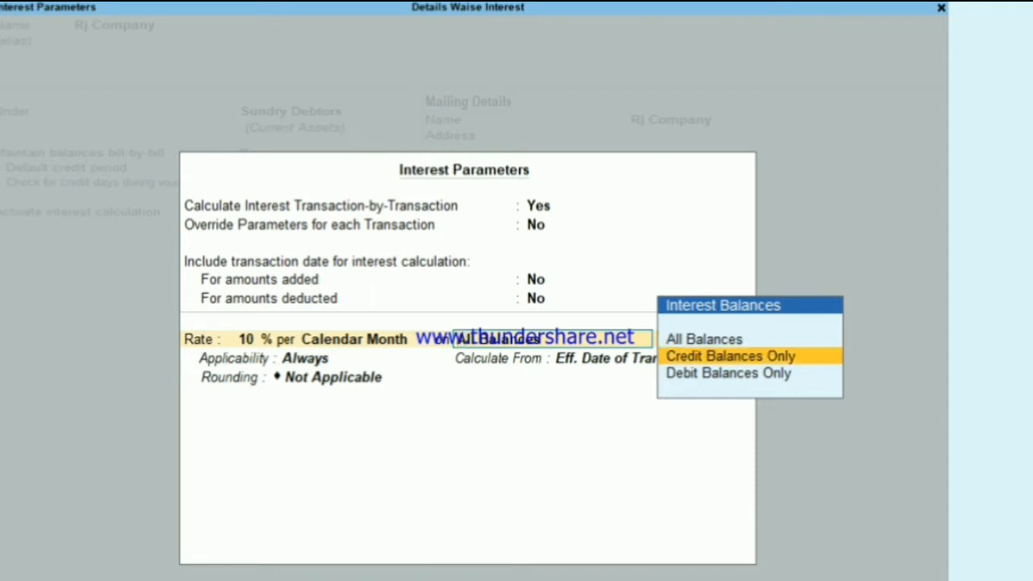
pyautogui.press('Return')
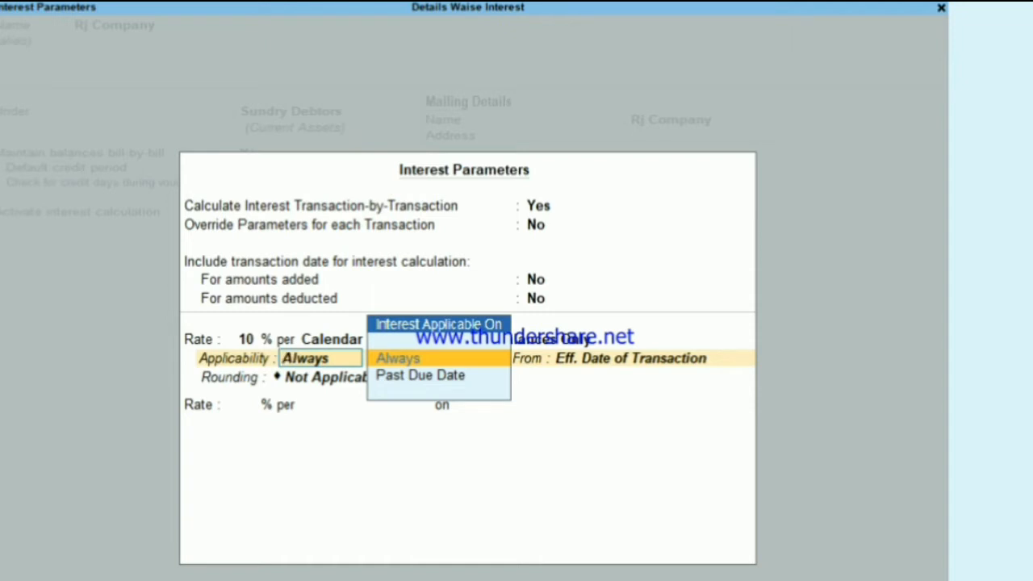
# Set the interest applicability to Always and calculate it from the Date of Applicability.
pyautogui.press('Return')
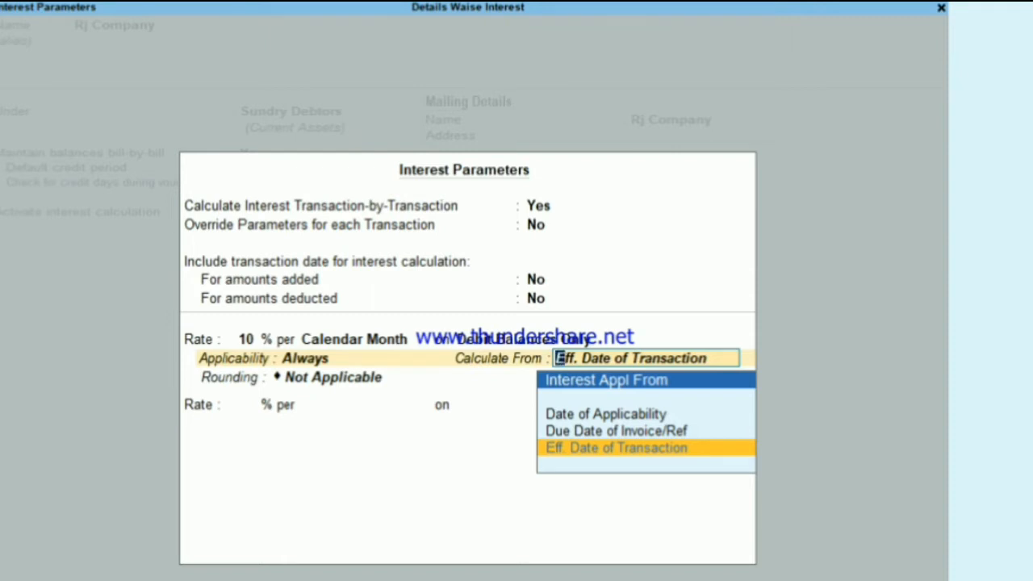
pyautogui.press('Up')
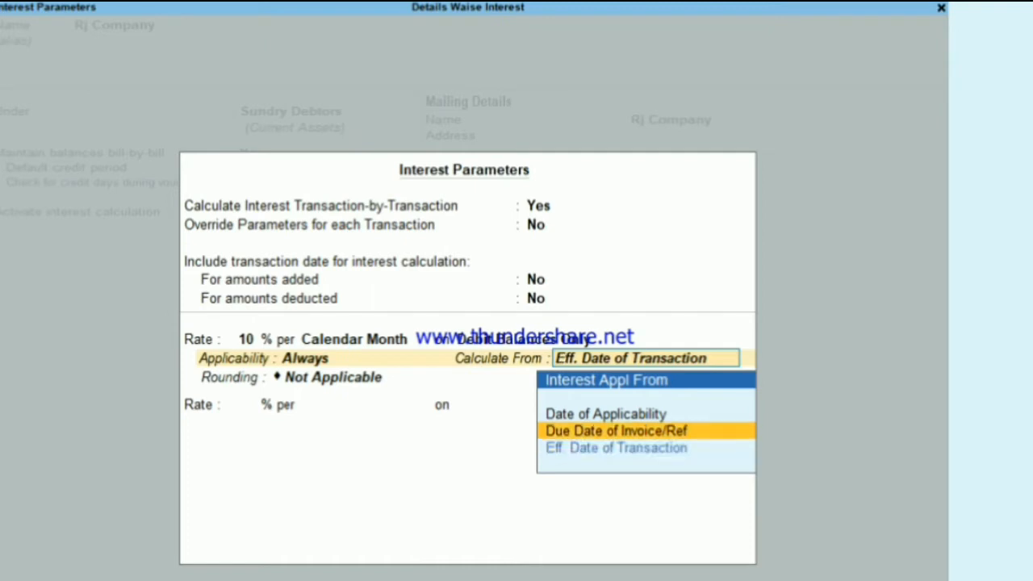
pyautogui.press('Up')
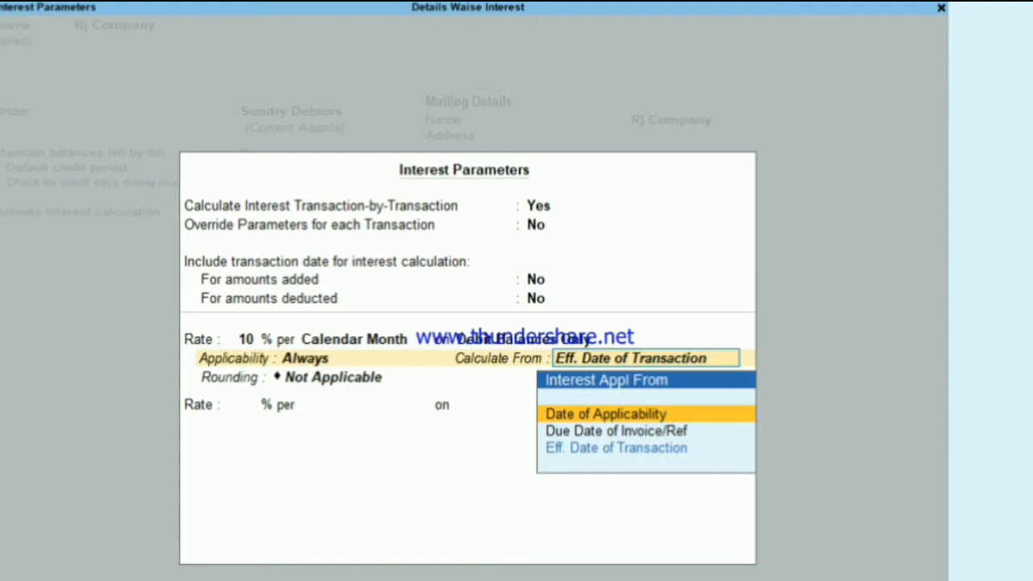
pyautogui.press('Return')
# Set the interest rounding to Normal Rounding with a limit of 1 and finish the interest parameters.
pyautogui.press('Down')
pyautogui.press('Down')
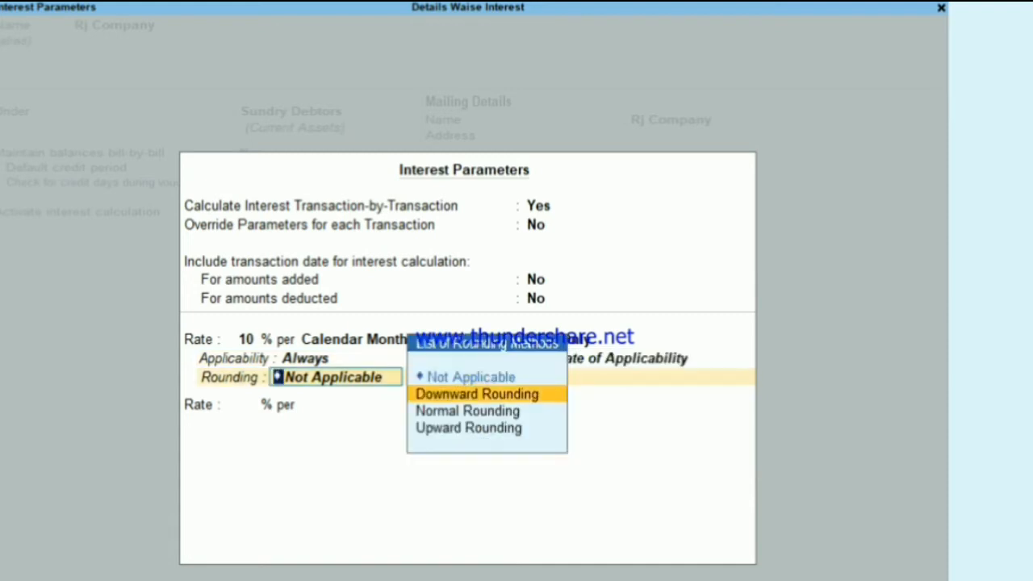
pyautogui.press('Return')
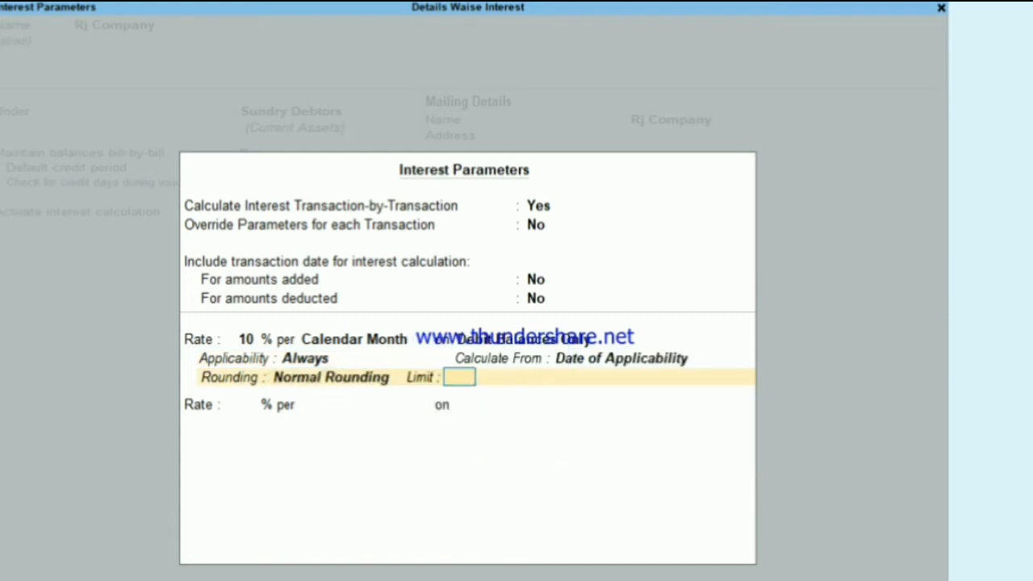
pyautogui.write('1')
pyautogui.press('Return')
pyautogui.press('Return')
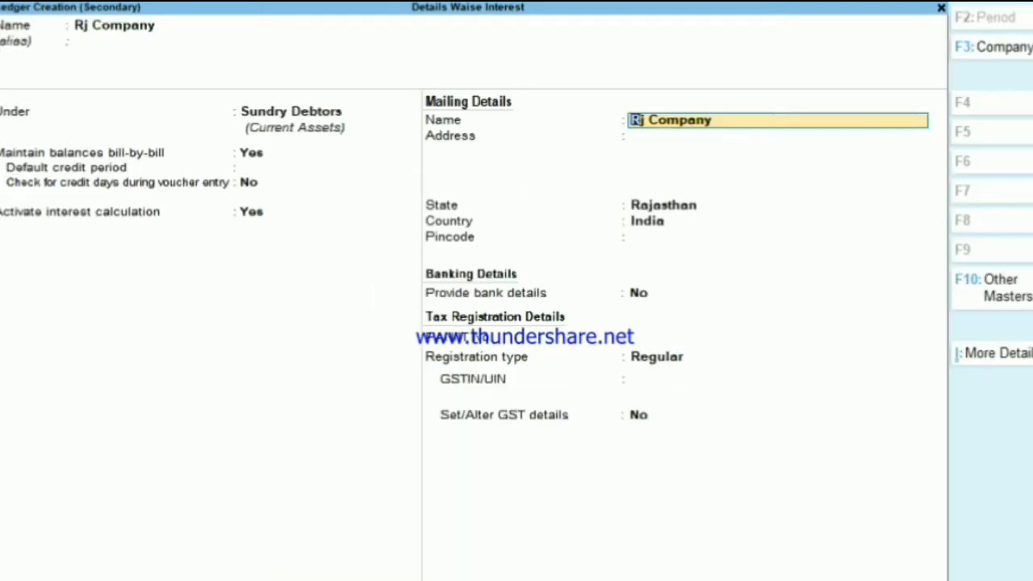
# Reopen the ledger's interest parameters and review the rate, applicability and rounding settings.
pyautogui.press('BackSpace')
pyautogui.press('Return')
pyautogui.press('Return')
pyautogui.press('Return')
pyautogui.press('Return')
pyautogui.press('Return')
pyautogui.press('Return')
pyautogui.press('Return')
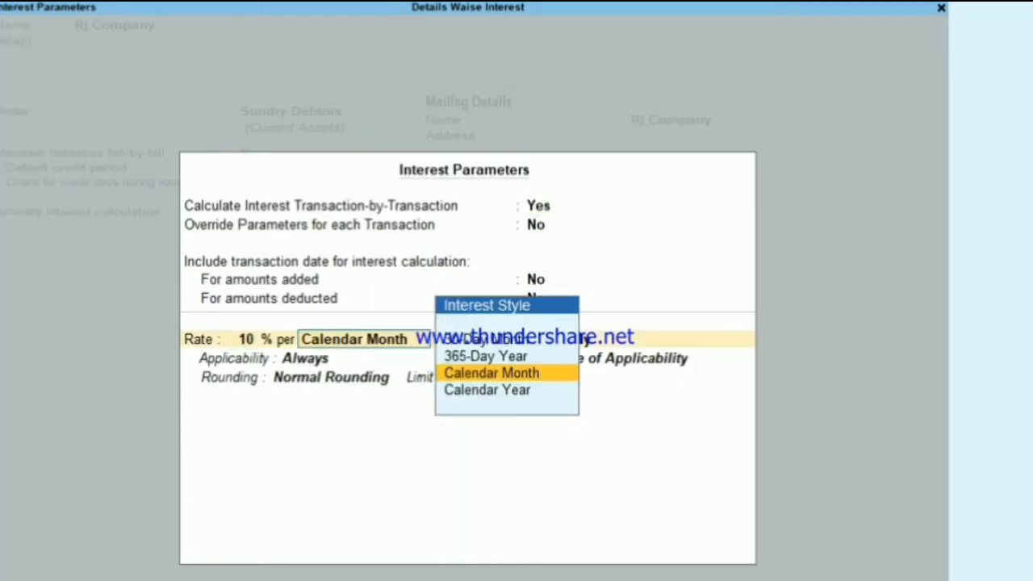
pyautogui.press('Return')
pyautogui.write('1')
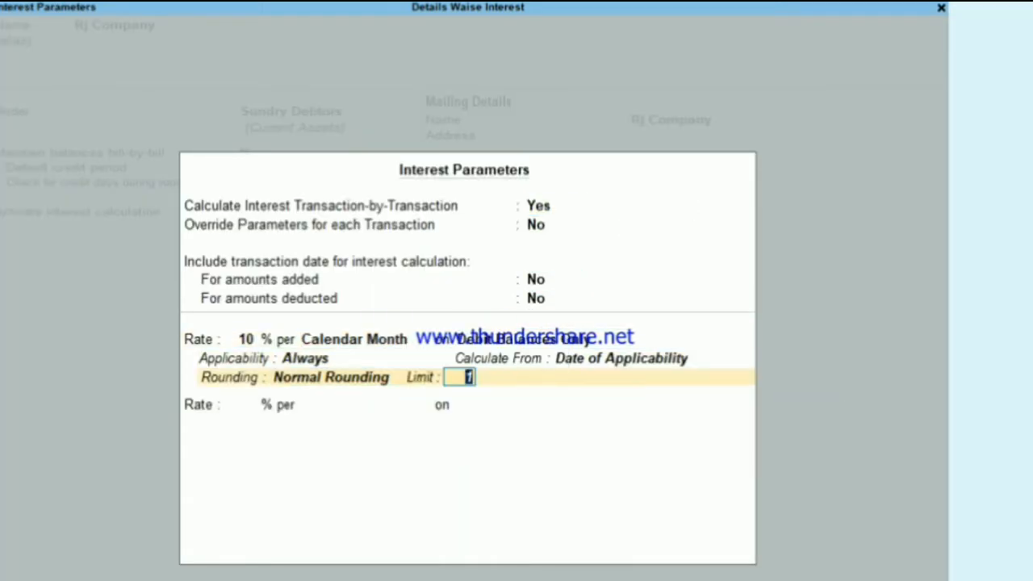
pyautogui.press('Return')
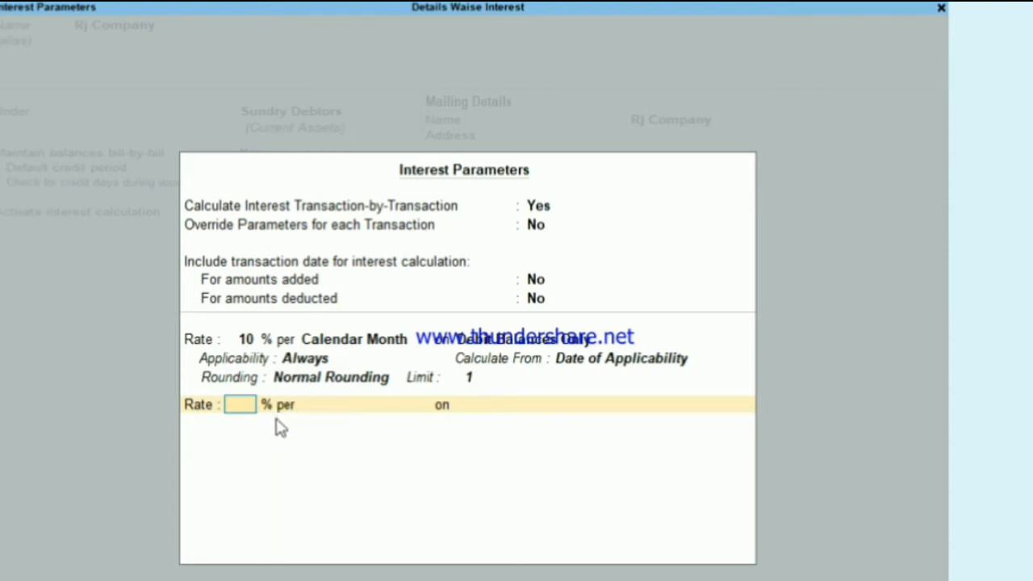
# Accept the remaining mailing, banking and tax details as they are and save the Rj Company ledger.
pyautogui.press('Return')
pyautogui.press('Return')
pyautogui.press('Return')
pyautogui.press('Return')
pyautogui.press('Return')
pyautogui.press('Return')
pyautogui.press('Return')
pyautogui.press('Return')
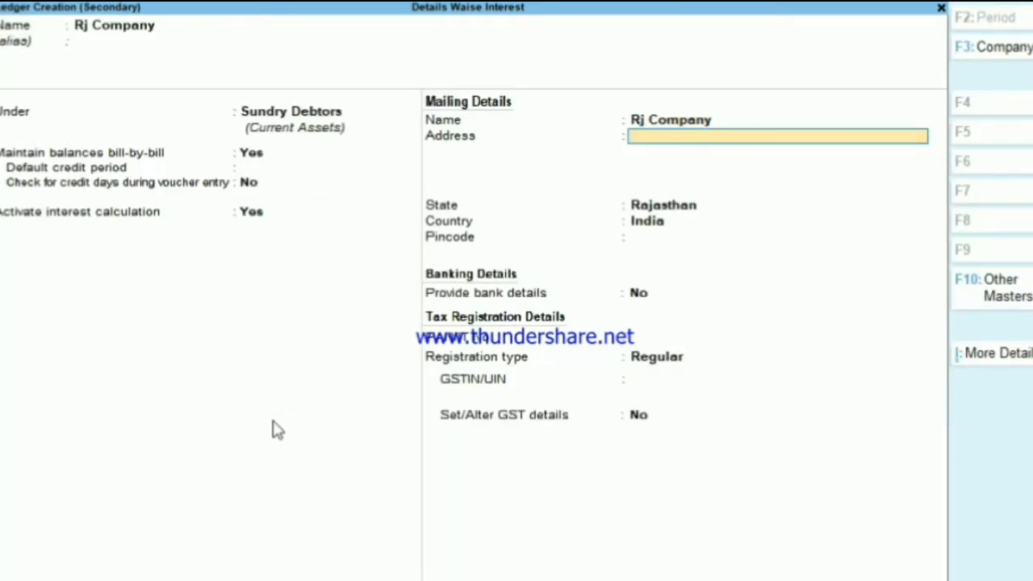
pyautogui.press('Return')
pyautogui.press('Return')
pyautogui.press('Return')
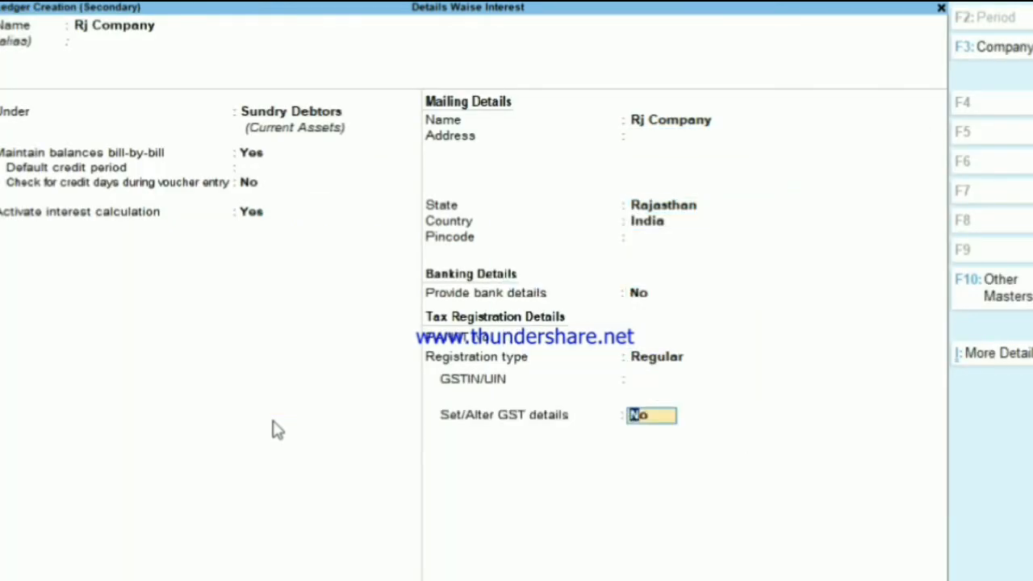
pyautogui.press('Return')
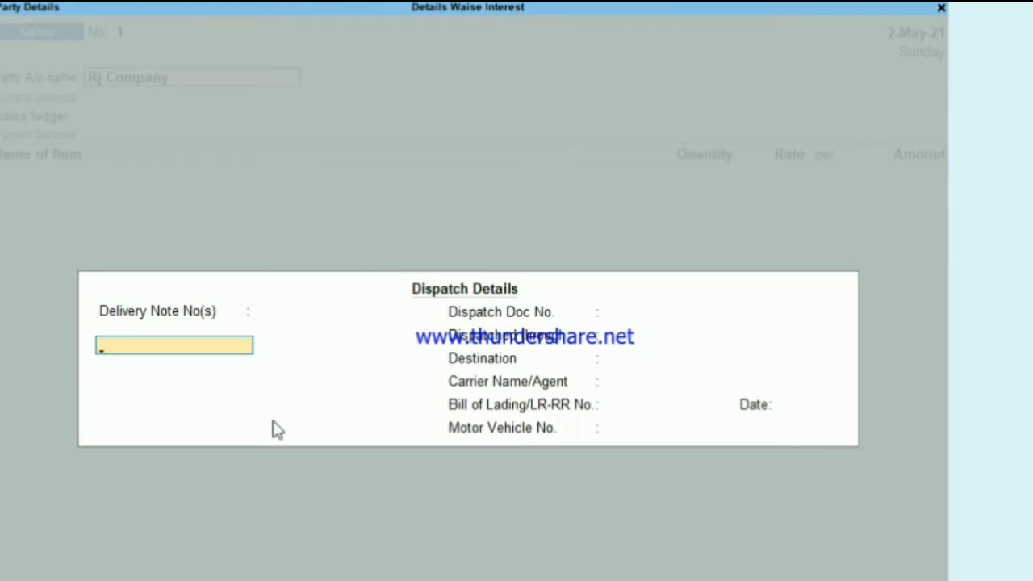
# Skip the dispatch details and keep Rj Company as the party account of the sales voucher.
pyautogui.press('Escape')
pyautogui.press('ctrl')
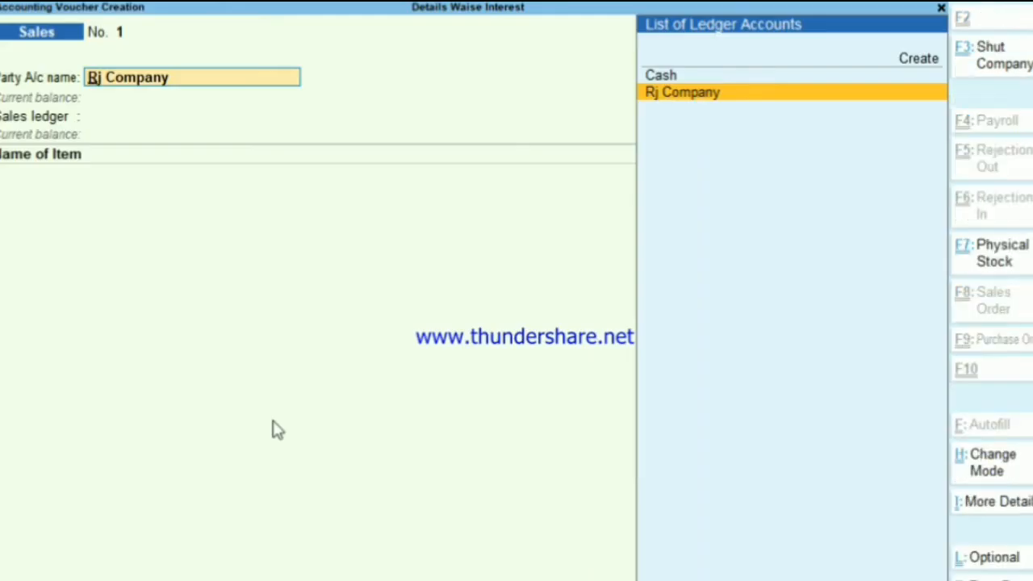
pyautogui.hotkey('alt', 'c')
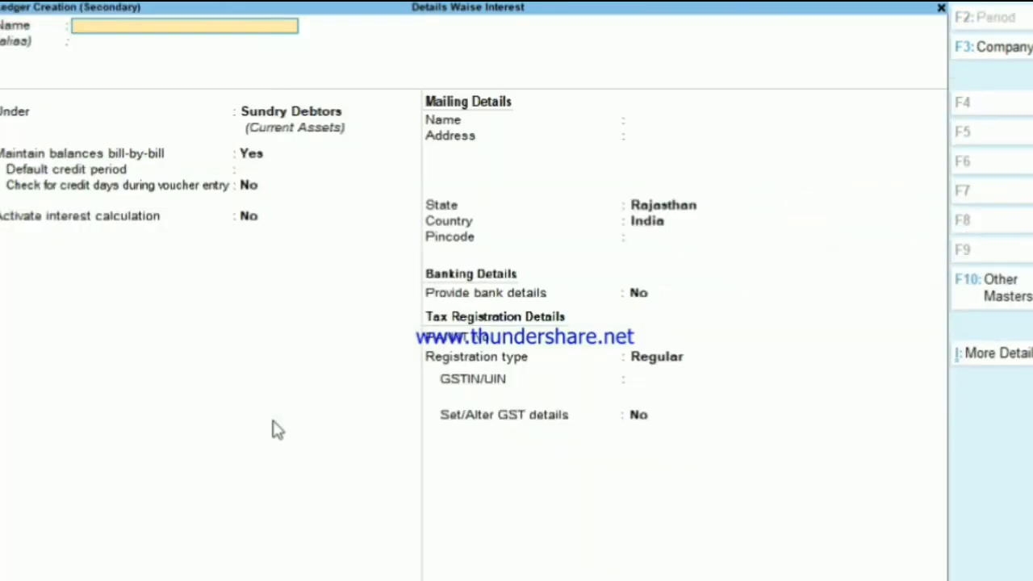
pyautogui.press('Escape')
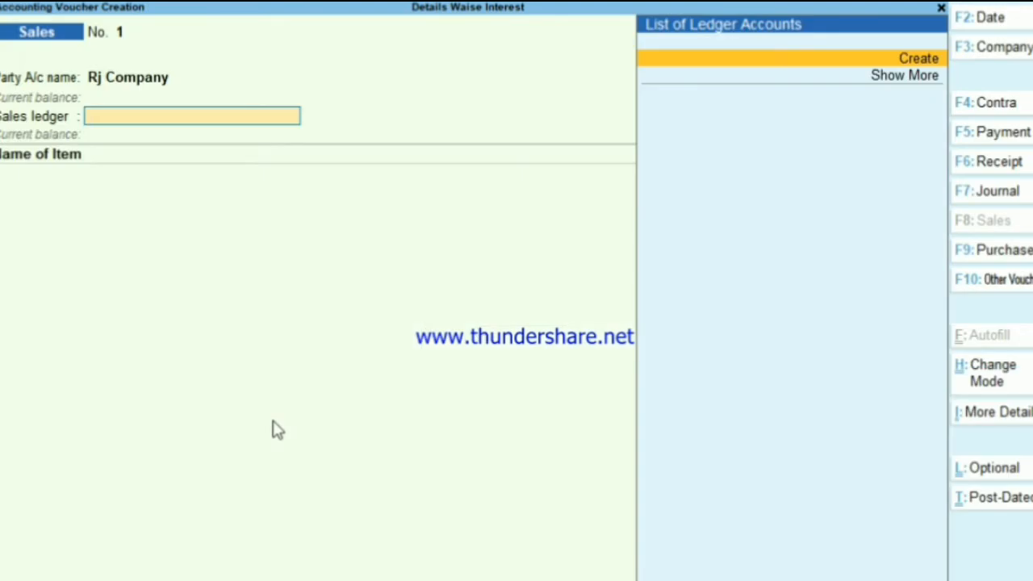
# Create a sales ledger named Sales and place it under Sales Accounts.
pyautogui.hotkey('alt', 'c')
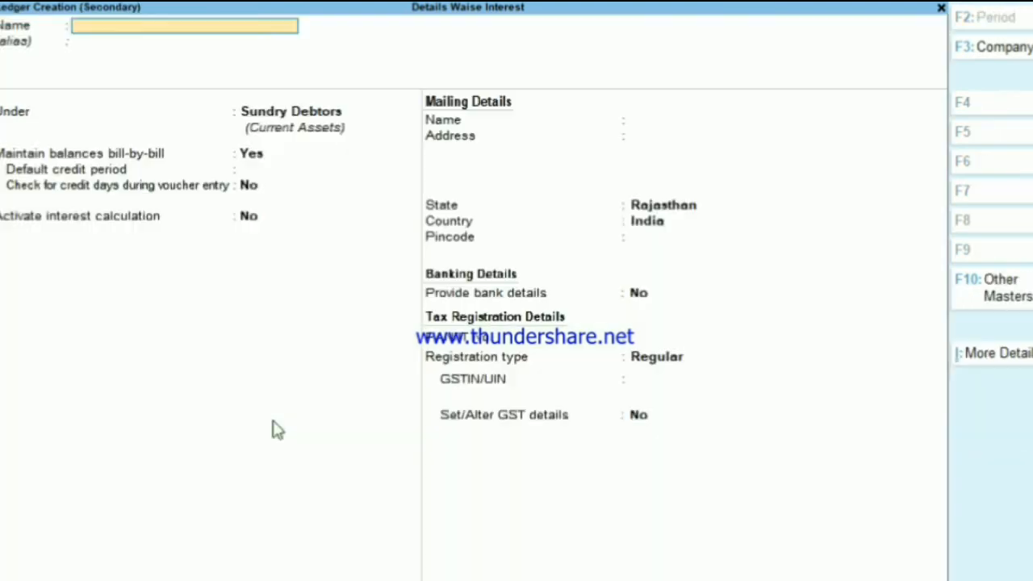
pyautogui.write('Sales')
pyautogui.press('Return')
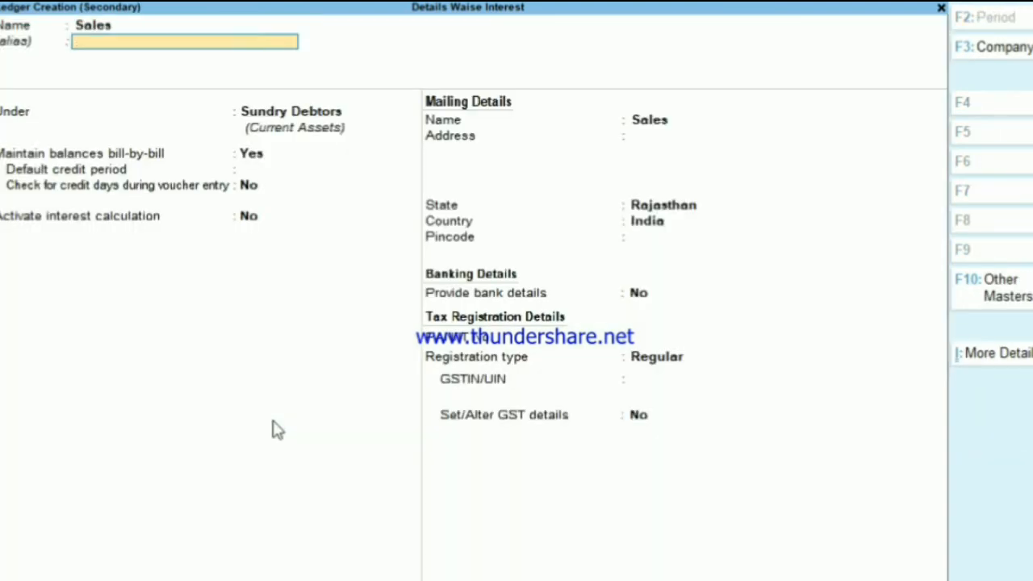
pyautogui.press('BackSpace')
pyautogui.press('BackSpace')
pyautogui.press('BackSpace')
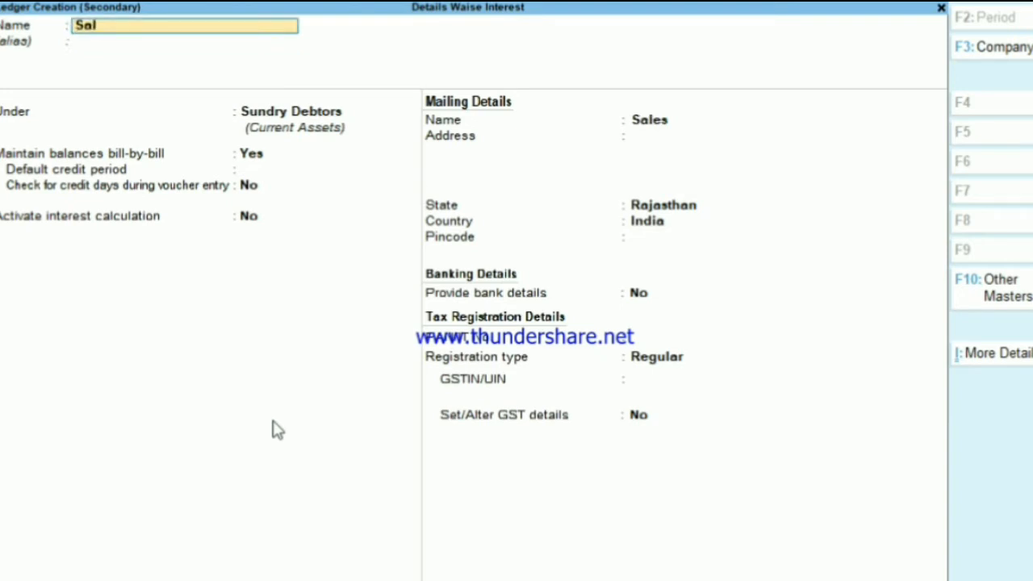
pyautogui.write('es')
pyautogui.press('Return')
pyautogui.press('Return')
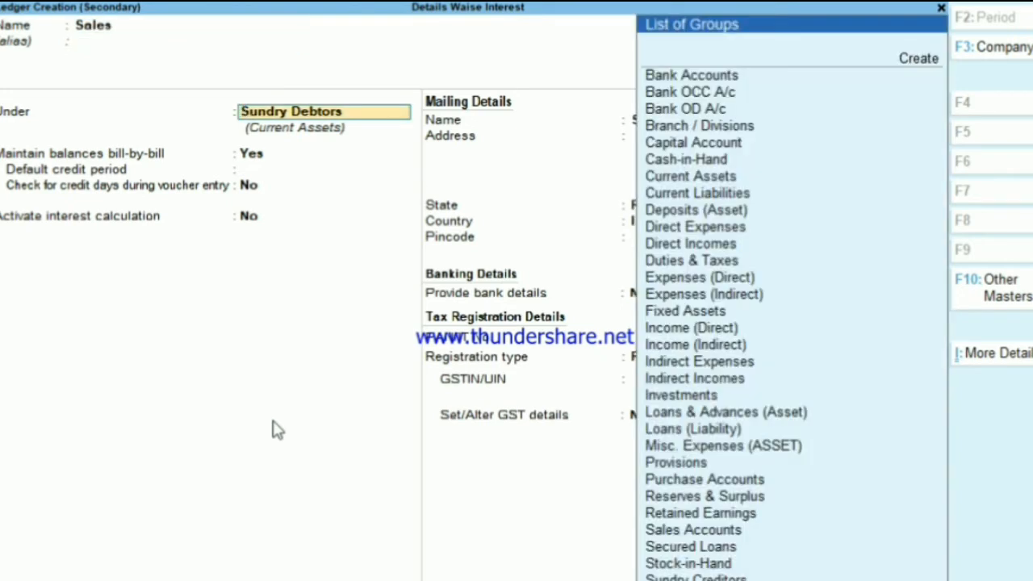
pyautogui.write('Sal')
pyautogui.press('Return')
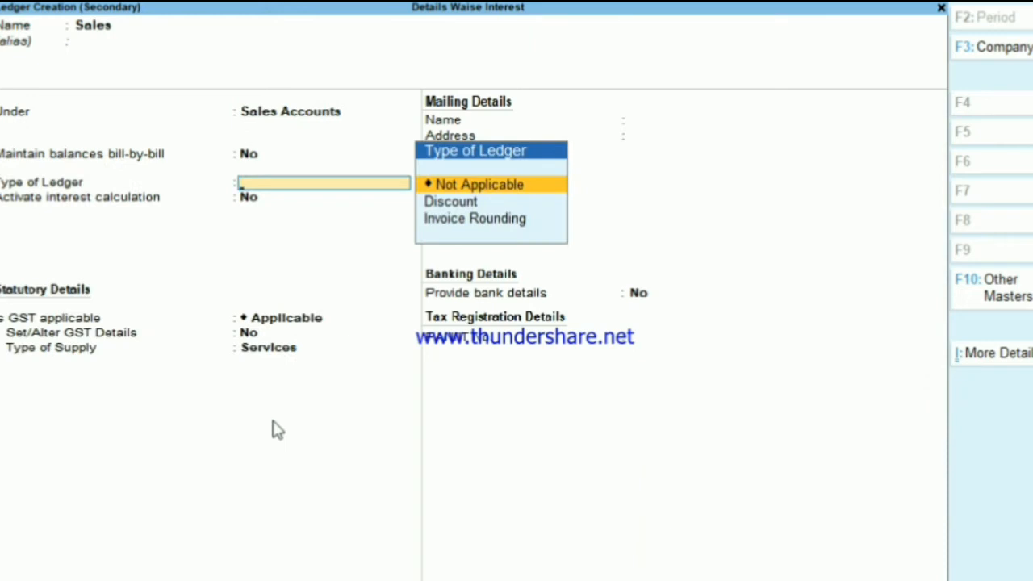
# Set the Sales ledger's type and GST applicability to Not Applicable and save the ledger.
pyautogui.press('Return')
pyautogui.press('Return')
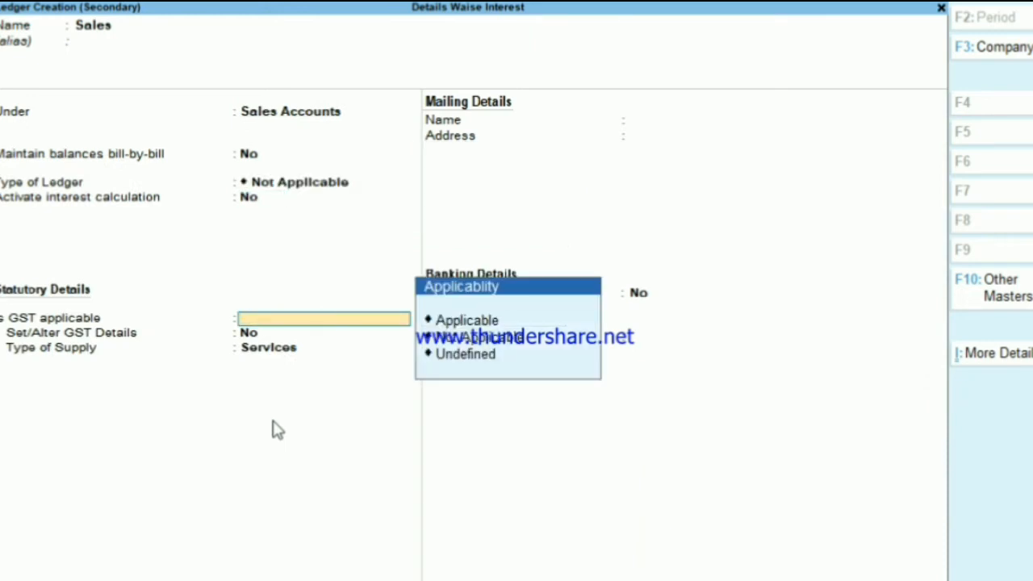
pyautogui.press('Down')
pyautogui.press('Return')
pyautogui.press('Return')
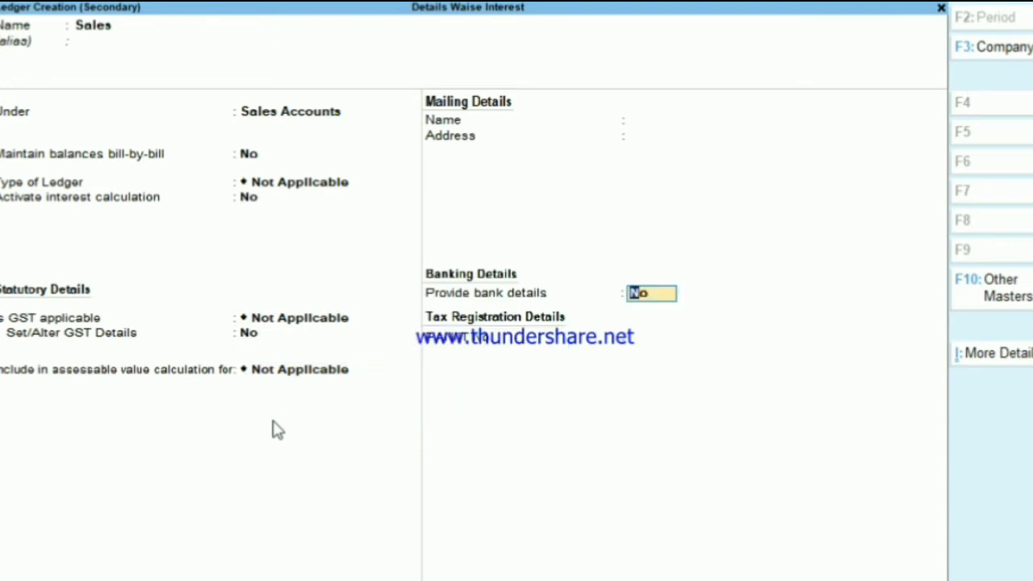
pyautogui.press('Return')
pyautogui.press('Return')
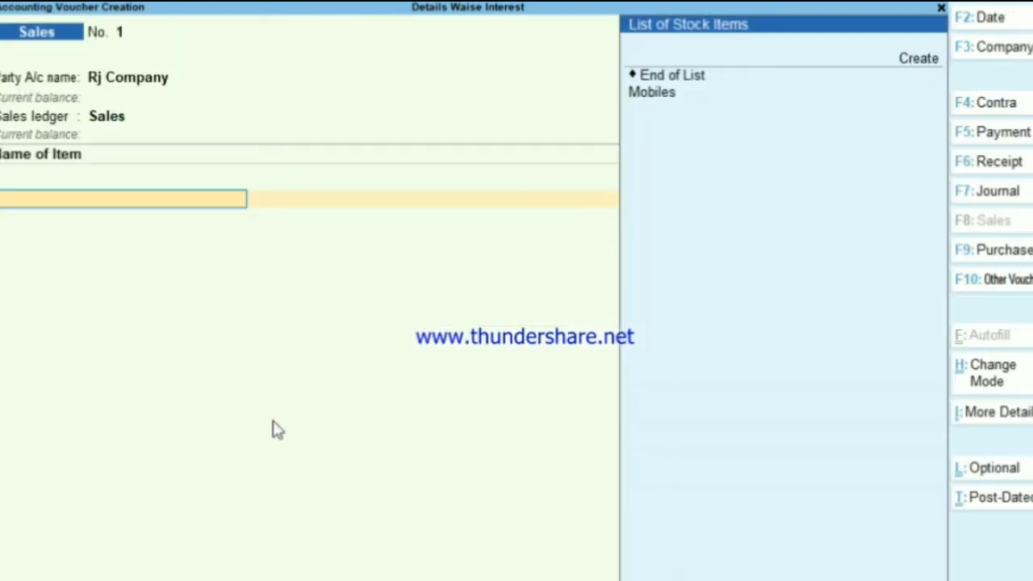
# Add the Mobiles item to the sales voucher with a quantity of 10 nos at a rate of 12,000.
pyautogui.press('Down')
pyautogui.press('Return')
pyautogui.write('10')
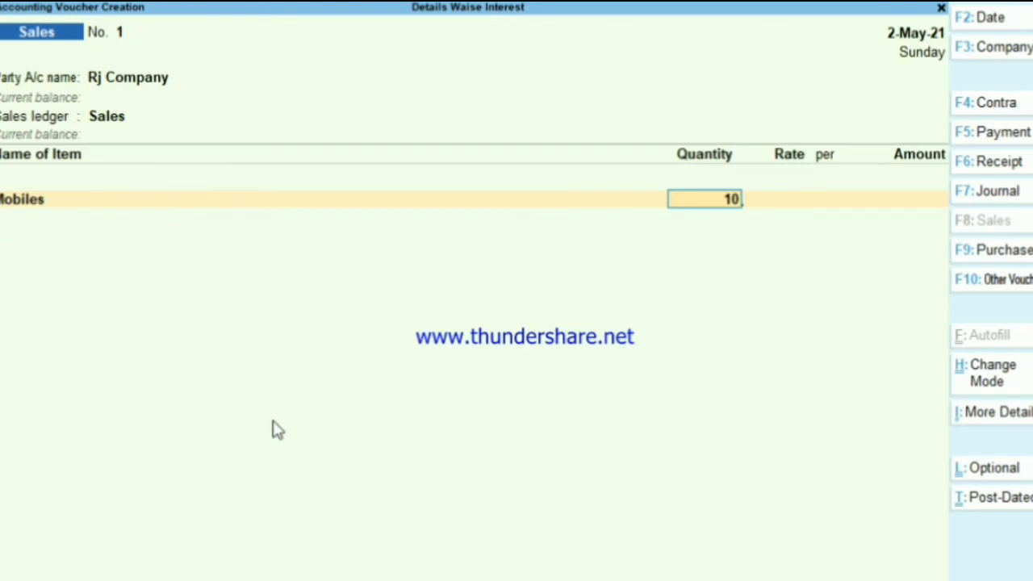
pyautogui.press('Return')
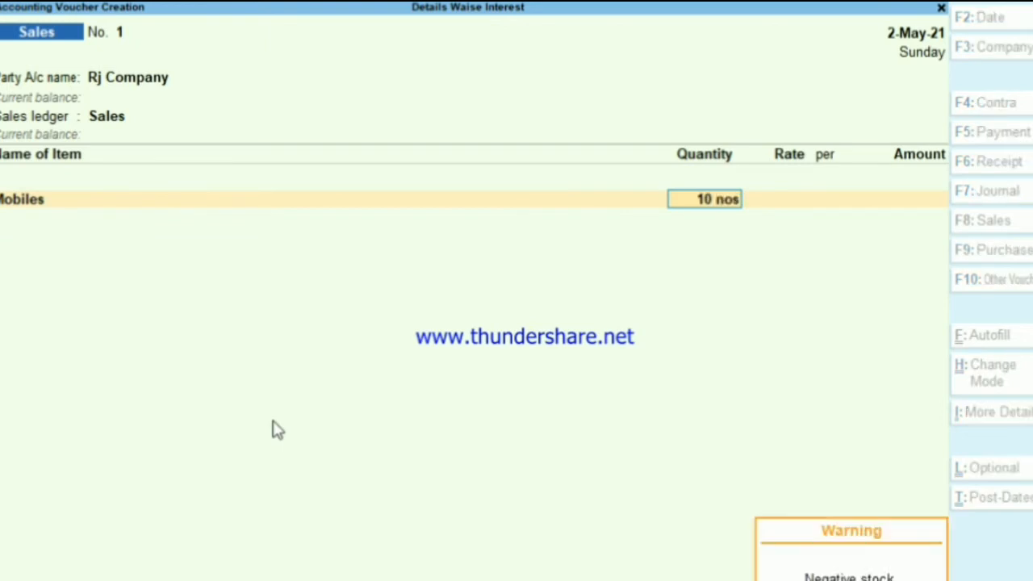
pyautogui.press('Return')
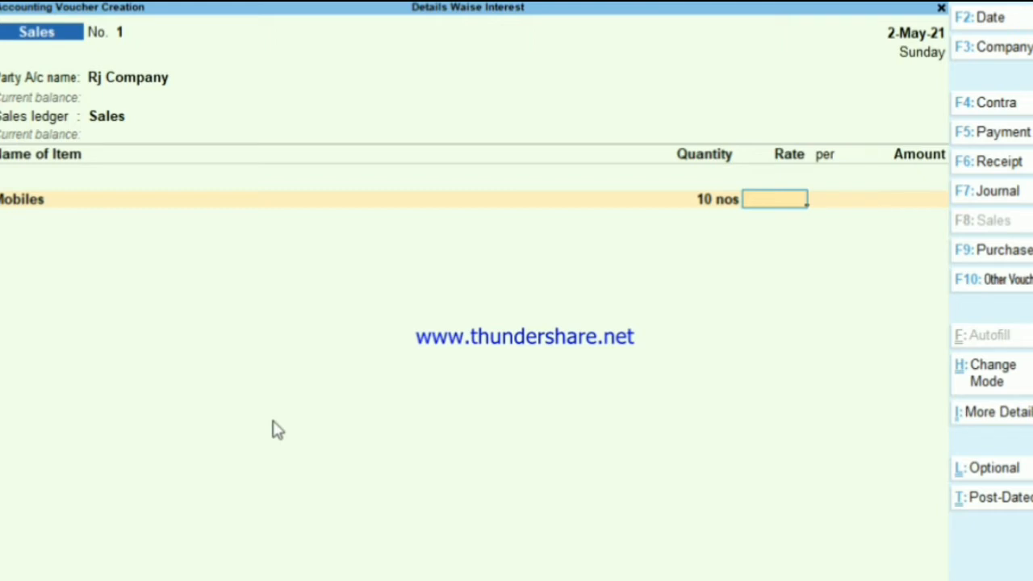
pyautogui.write('12000')
pyautogui.press('Return')
pyautogui.press('Return')
pyautogui.press('Return')
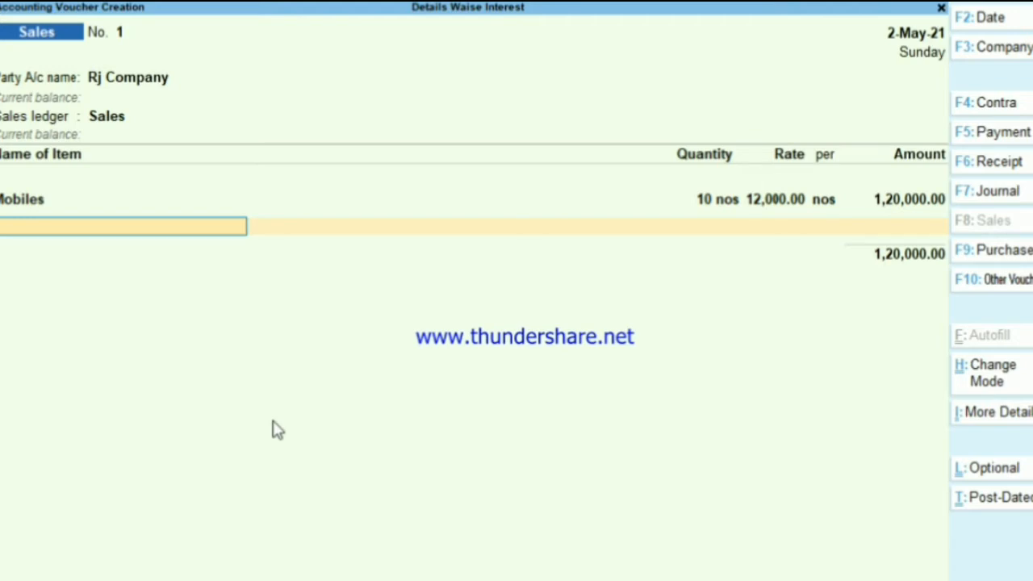
# End the item list, allocate the full amount to a New Ref bill named 1, and save the sales voucher.
pyautogui.press('Return')
pyautogui.press('Return')
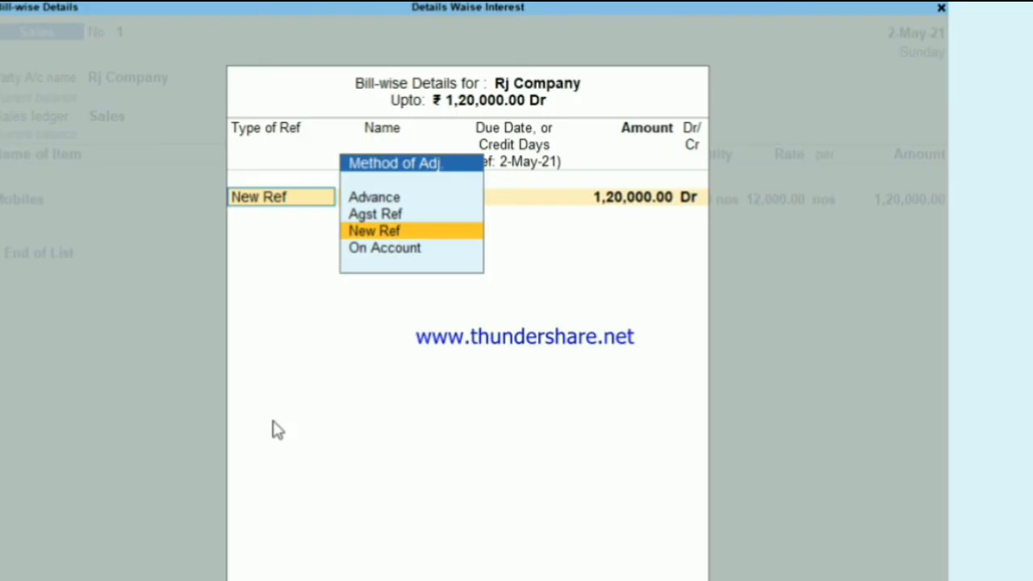
pyautogui.press('Return')
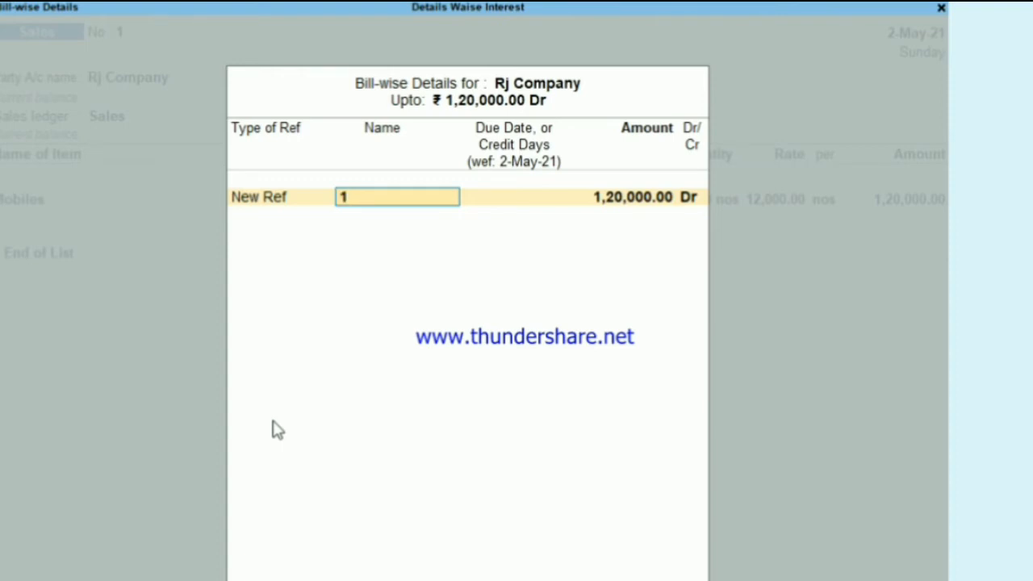
pyautogui.press('Return')
pyautogui.press('Return')
pyautogui.press('Return')
pyautogui.press('Return')
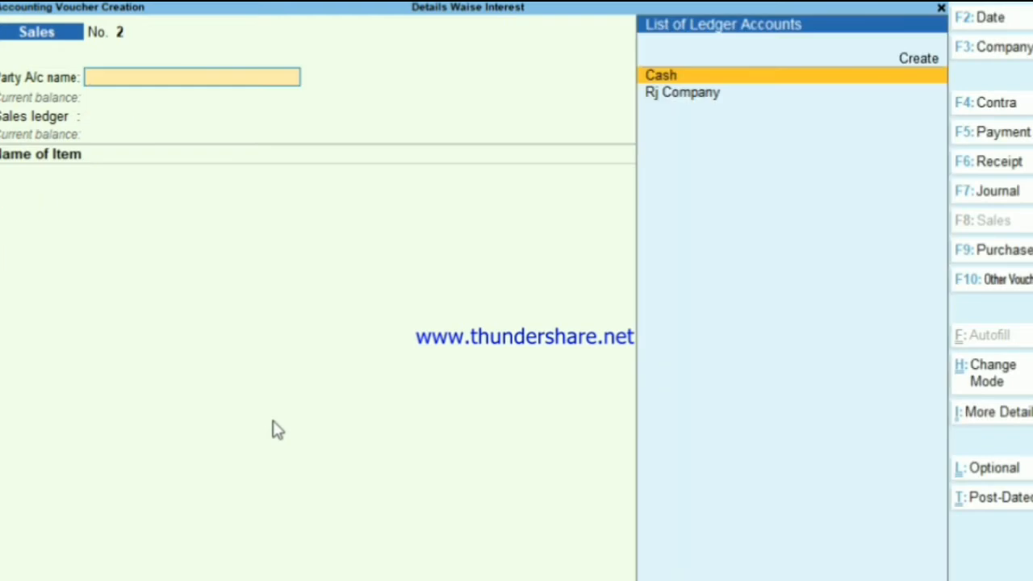
# Leave voucher entry and open the Statements of Accounts reports.
pyautogui.press('Escape')
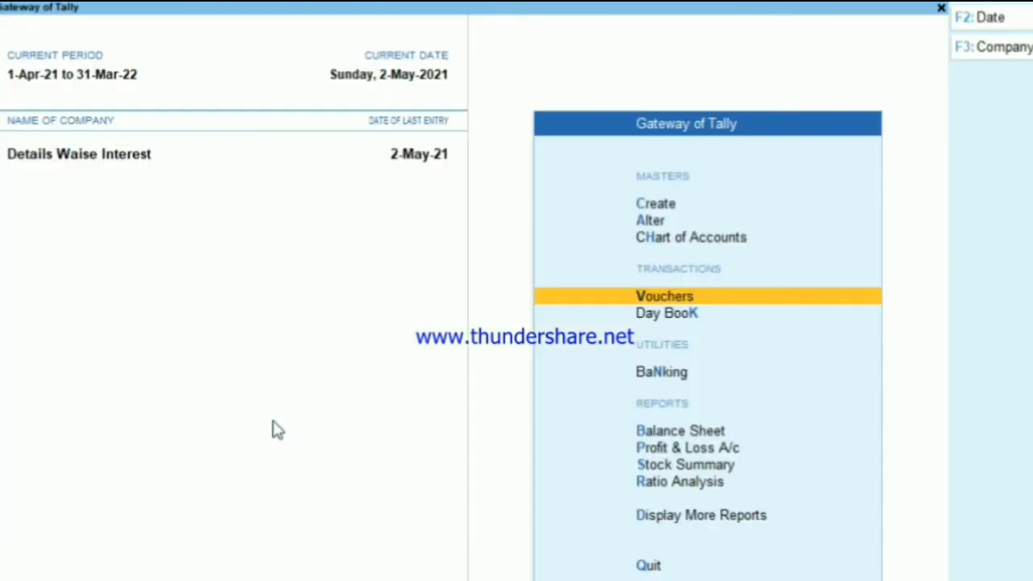
pyautogui.press('Up')
pyautogui.press('Up')
pyautogui.press('Up')
pyautogui.press('Up')
pyautogui.press('Up')
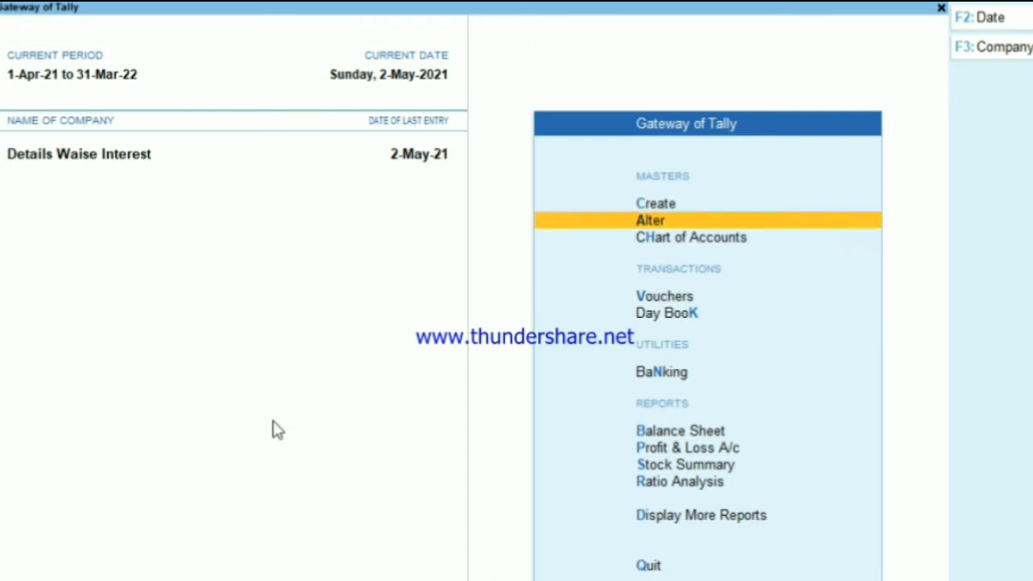
pyautogui.press('Return')
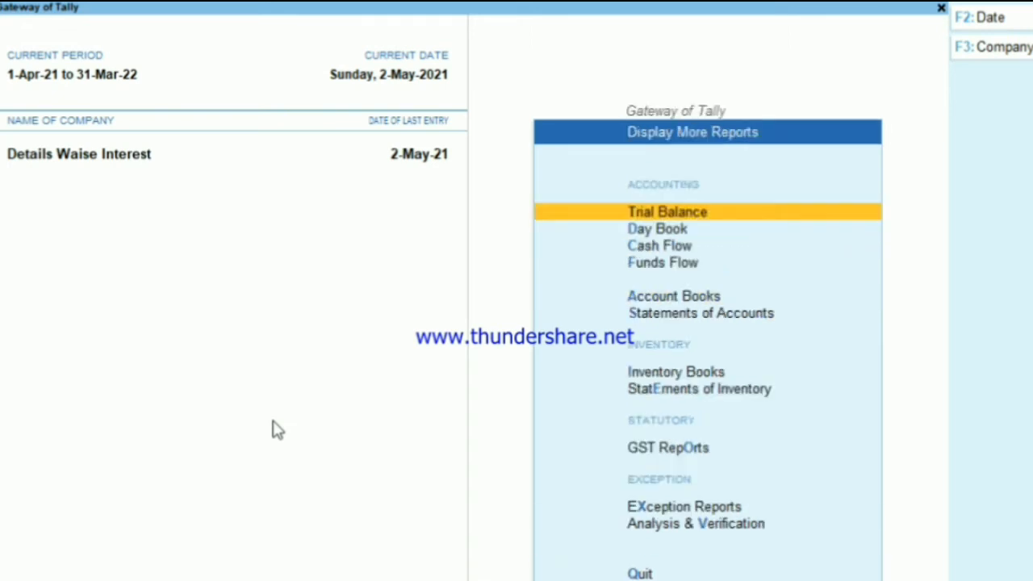
pyautogui.press('Down')
pyautogui.press('Down')
pyautogui.press('Down')
pyautogui.press('Down')
pyautogui.press('Down')
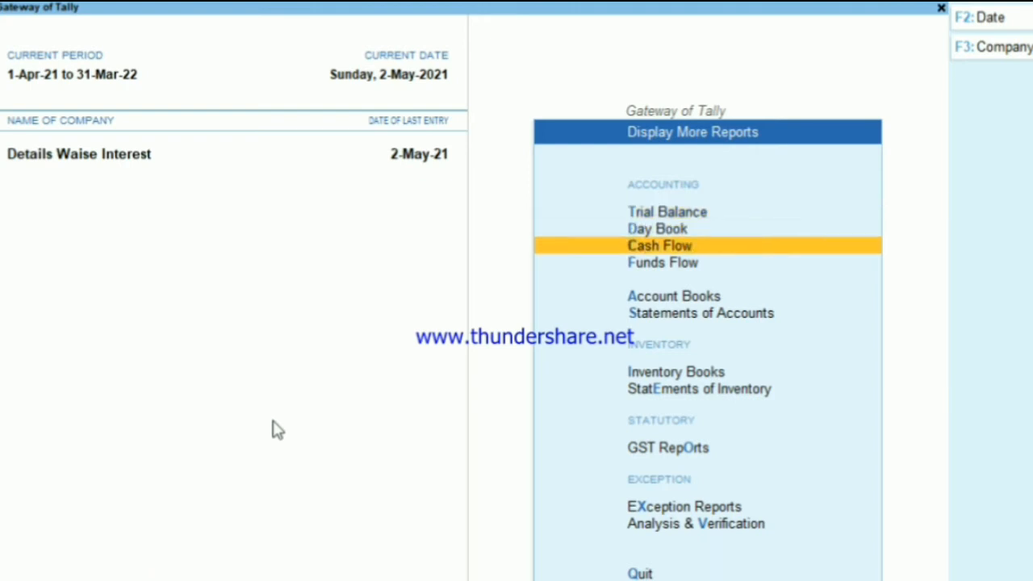
pyautogui.press('Return')
# Open the Interest Receivable report from the Interest Calculations statements.
pyautogui.press('Down')
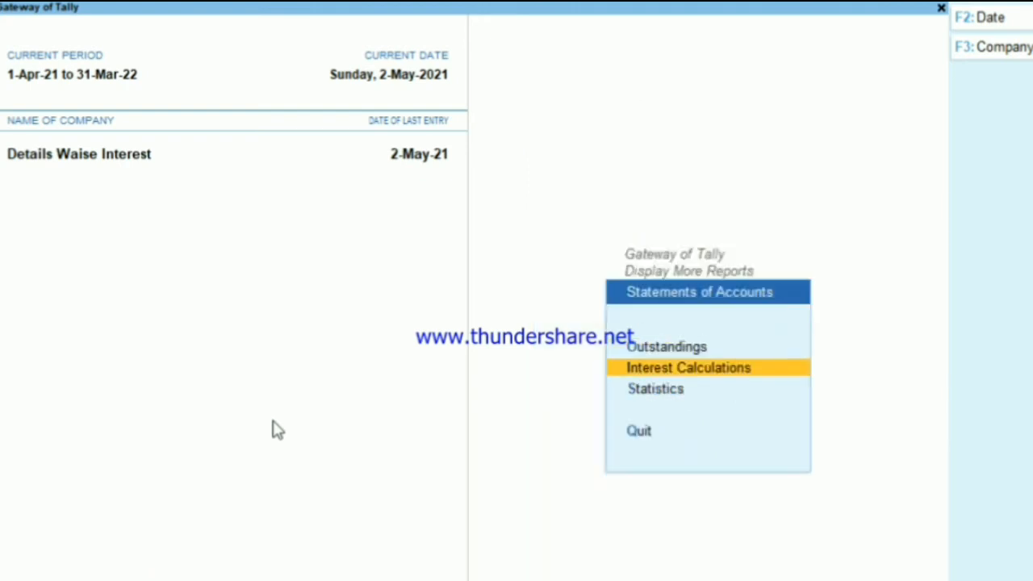
pyautogui.press('Return')
pyautogui.press('Down')
pyautogui.press('Up')
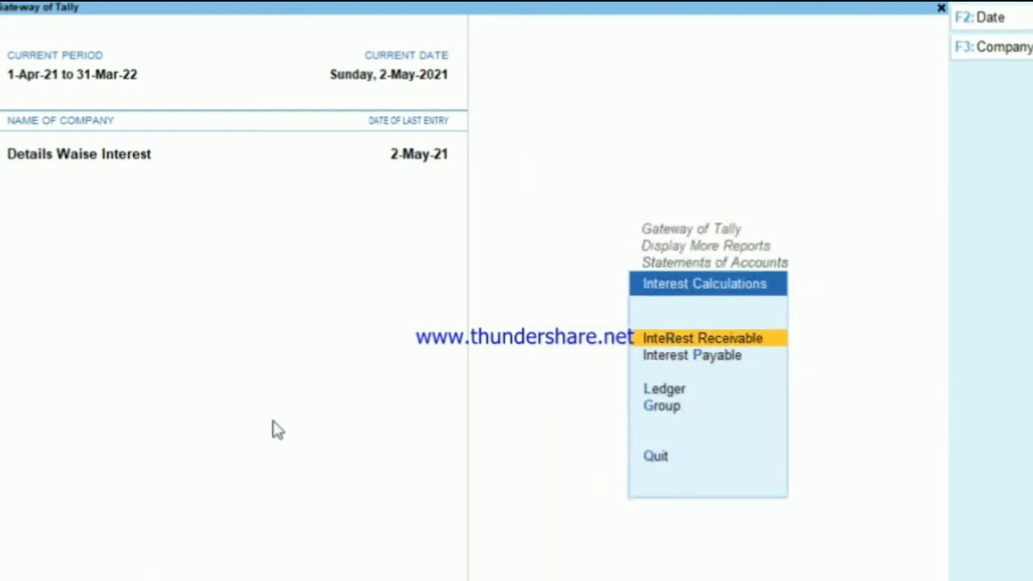
pyautogui.press('Return')
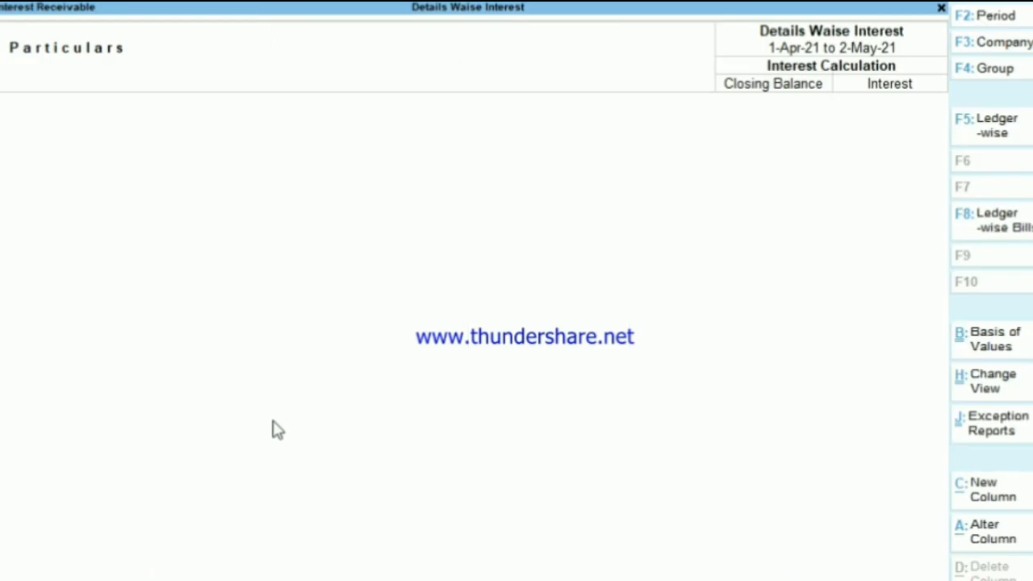
# Set the Interest Receivable report period from 1-5-2021 to 1-6-2021.
pyautogui.press('F2')
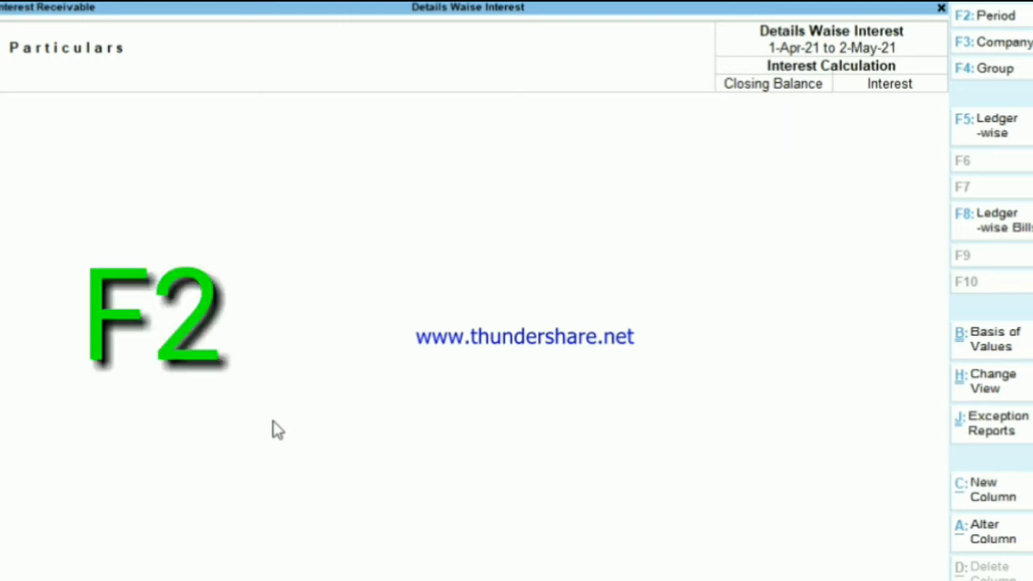
pyautogui.write('1-5')
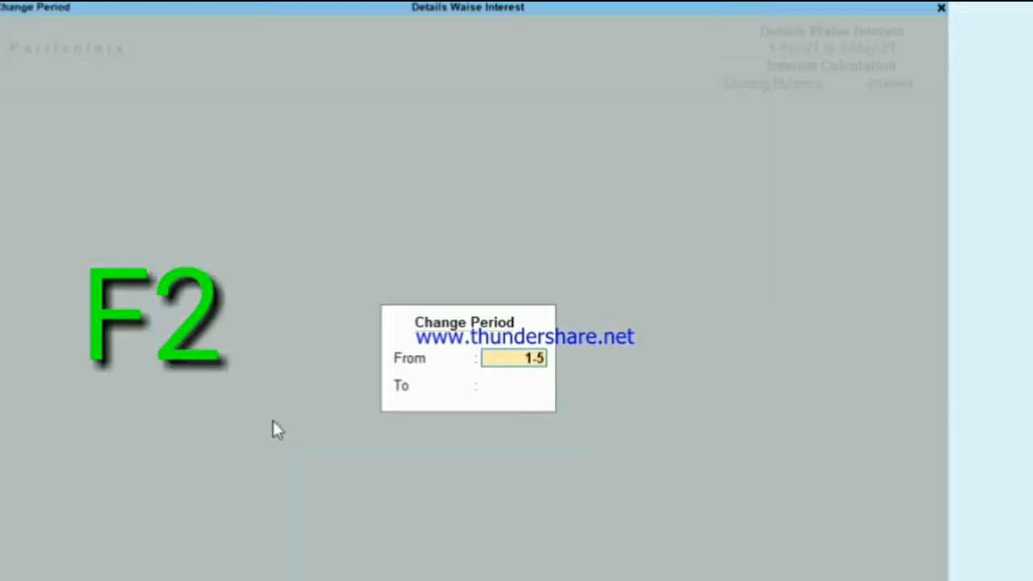
pyautogui.press('Return')
pyautogui.write('1-6')
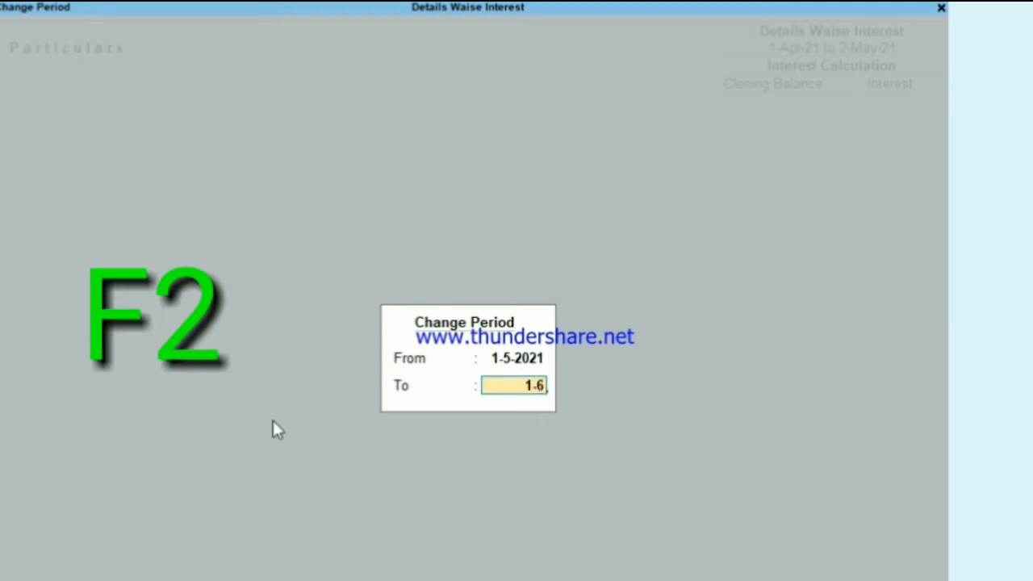
pyautogui.press('Return')
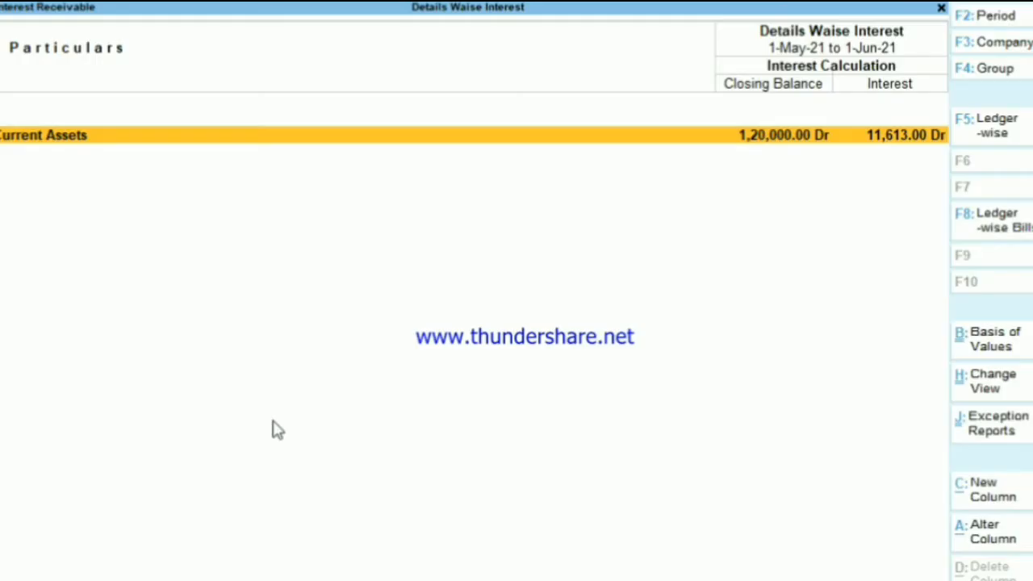
# Drill down through Current Assets and Sundry Debtors to Rj Company and show the detailed interest breakdown for bill 1.
pyautogui.press('Return')
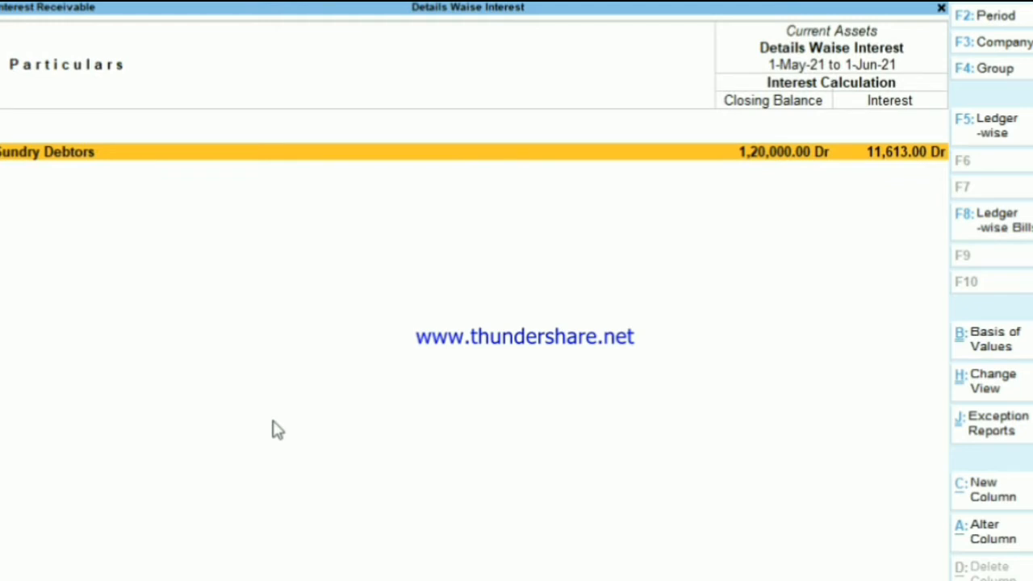
pyautogui.press('Return')
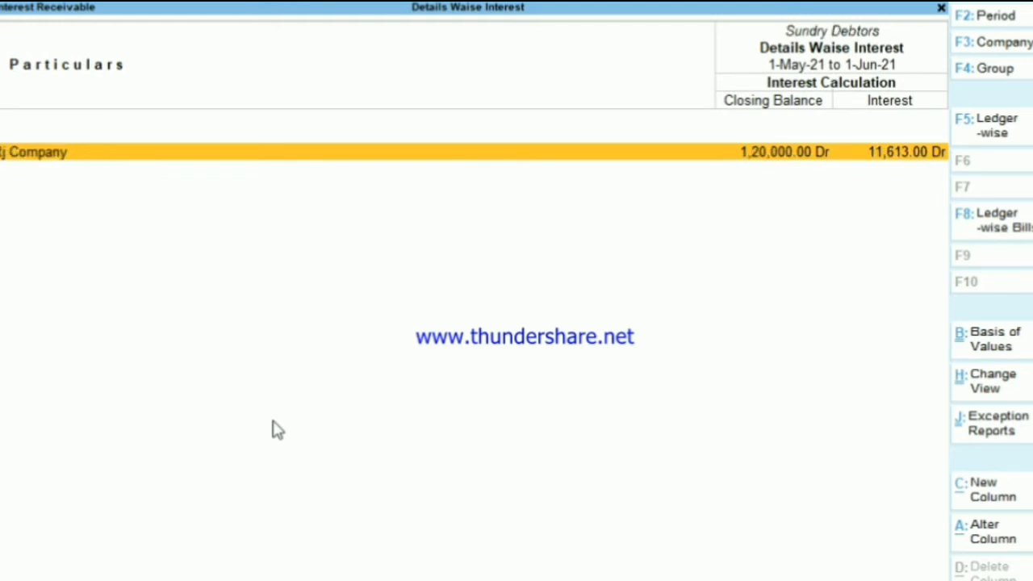
pyautogui.press('Return')
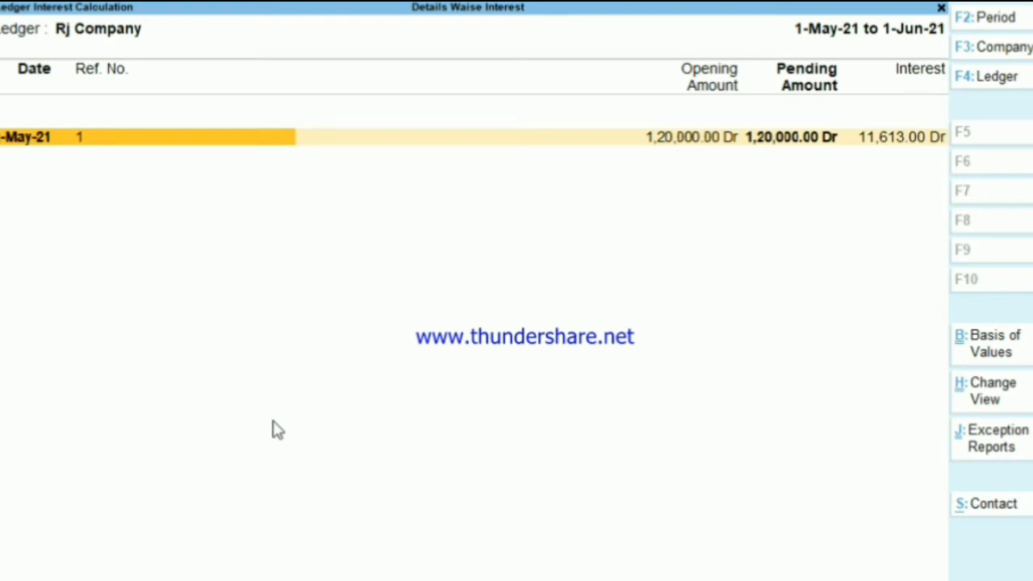
pyautogui.hotkey('alt', 'F1')
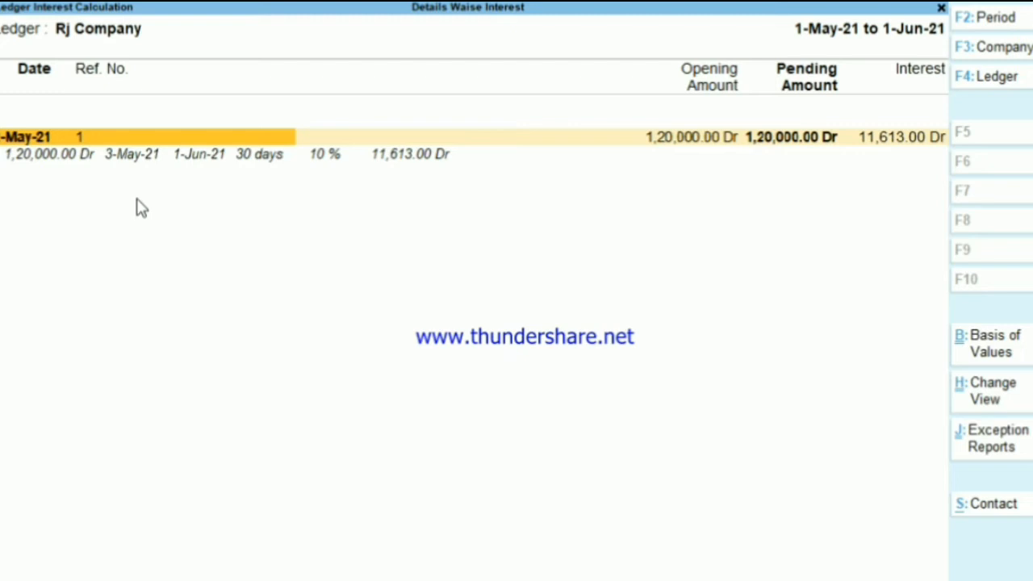
pyautogui.press('Down')
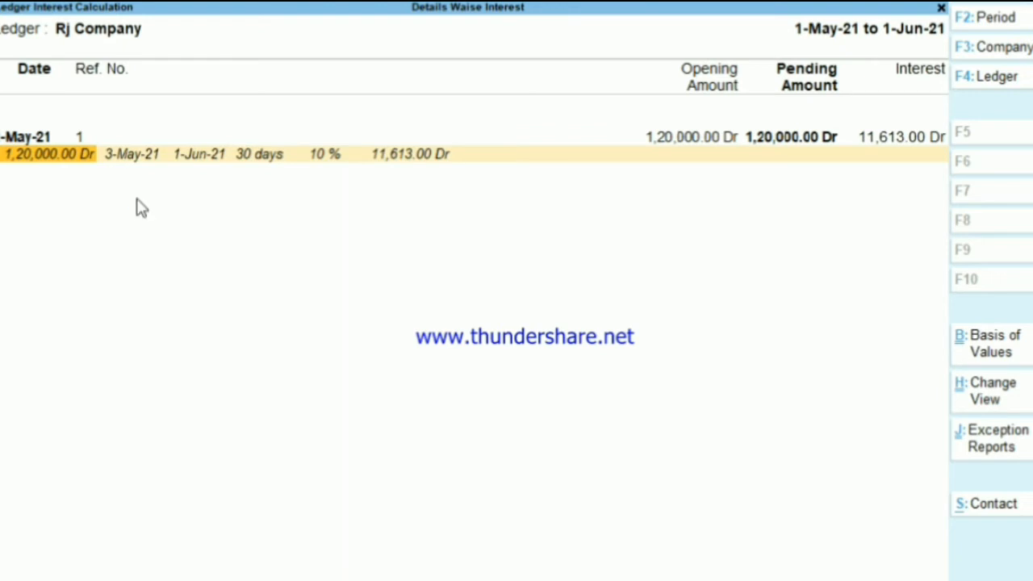
# Open the sales voucher behind bill 1 and bring up the interest parameters of the Rj Company ledger.
pyautogui.press('Return')
pyautogui.press('Return')
pyautogui.press('Return')
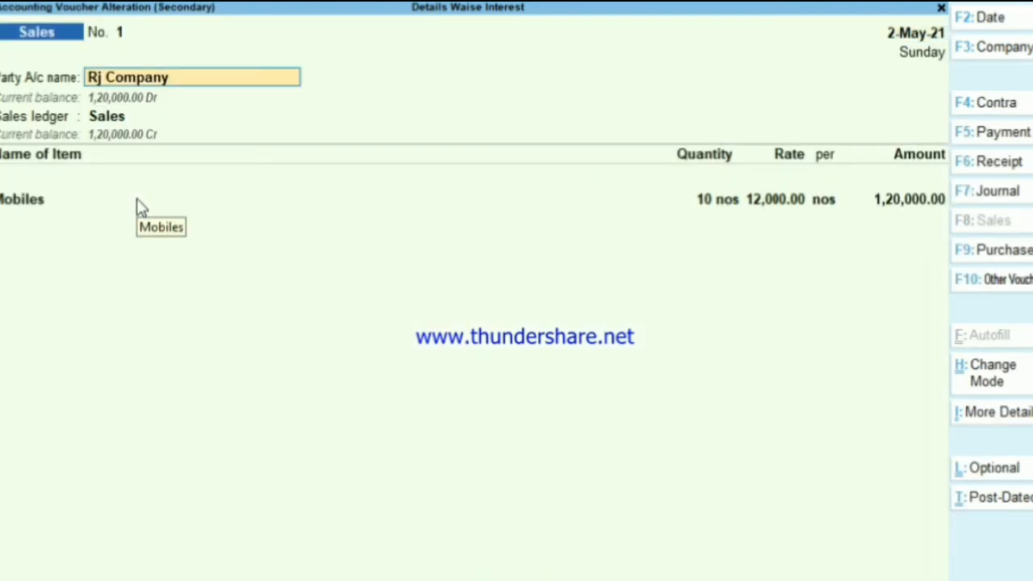
pyautogui.hotkey('ctrl', 'Return')
pyautogui.press('Return')
pyautogui.press('Return')
pyautogui.press('Return')
pyautogui.press('Return')
pyautogui.press('Return')
pyautogui.press('Return')
pyautogui.press('Return')
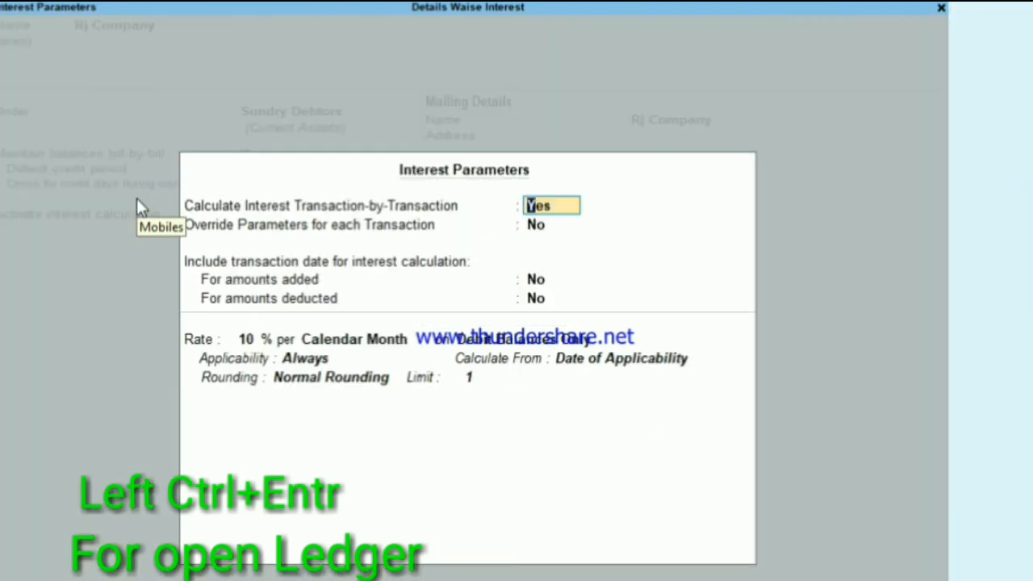
# Set the 10% per Calendar Month interest to calculate from Due Date of Invoice/Ref, keeping the other interest parameters.
pyautogui.press('Return')
pyautogui.press('Return')
pyautogui.press('Return')
pyautogui.press('Return')
pyautogui.press('Return')
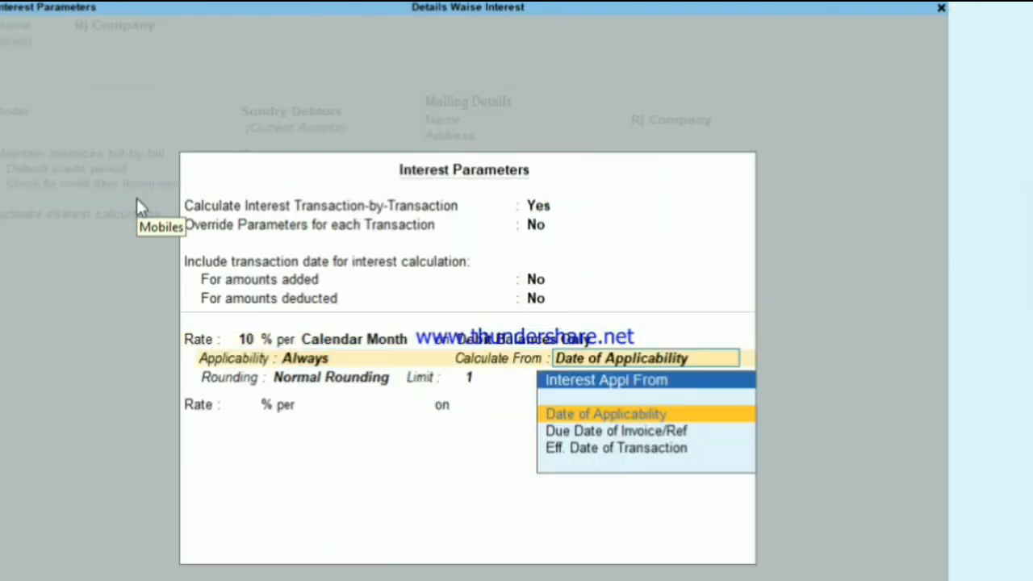
pyautogui.press('Down')
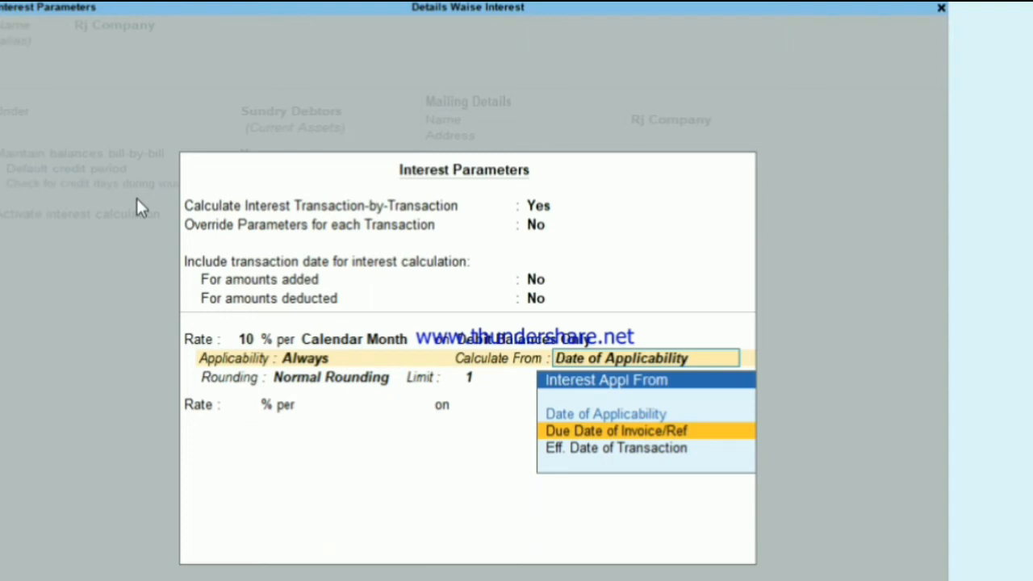
pyautogui.press('Return')
pyautogui.press('Return')
pyautogui.press('Return')
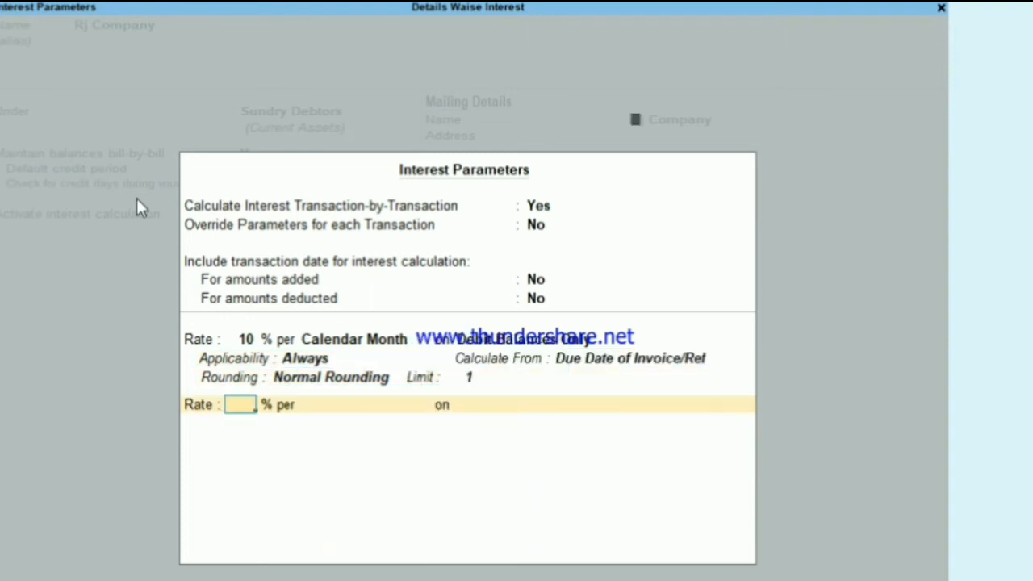
# Accept the interest parameters and save the Rj Company ledger.
pyautogui.press('Return')
pyautogui.press('Return')
pyautogui.press('Return')
pyautogui.press('Return')
pyautogui.press('Return')
pyautogui.press('Return')
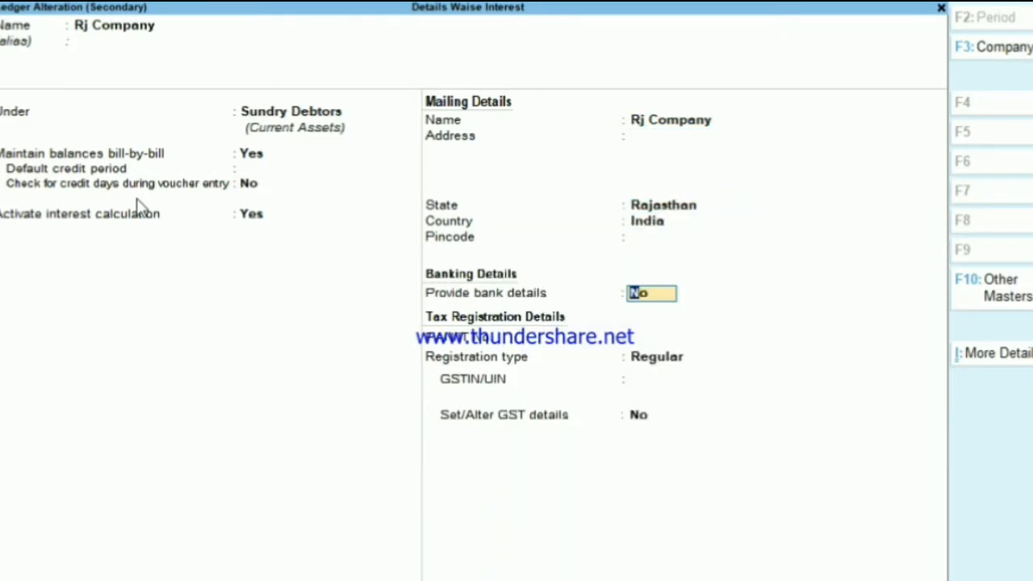
pyautogui.hotkey('ctrl', 'a')
# Accept the sales voucher's dispatch and party details without changes and continue to the item lines.
pyautogui.press('Return')
pyautogui.press('Return')
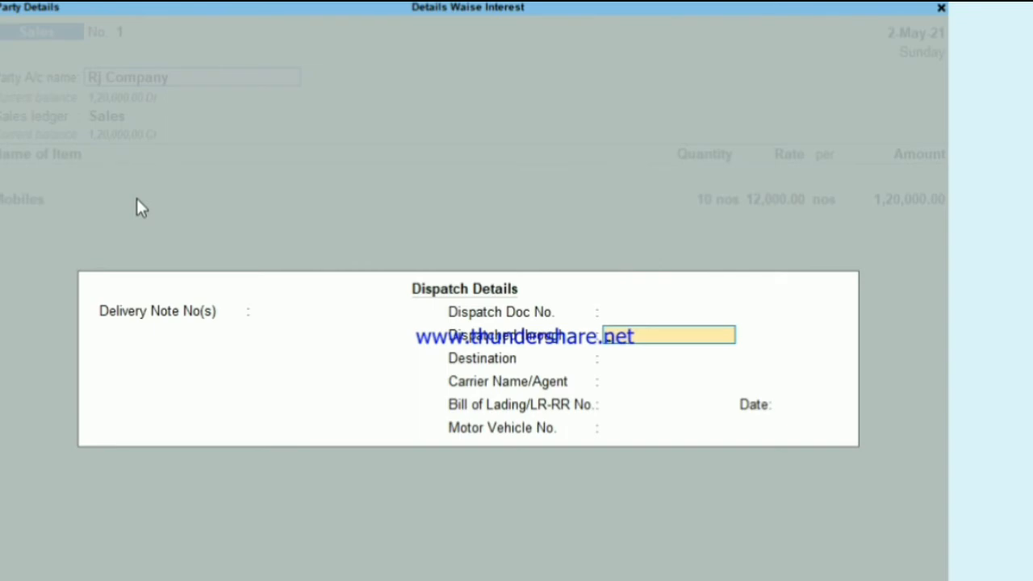
pyautogui.press('Return')
pyautogui.press('Return')
pyautogui.press('Return')
pyautogui.press('Return')
pyautogui.press('Return')
pyautogui.press('Return')
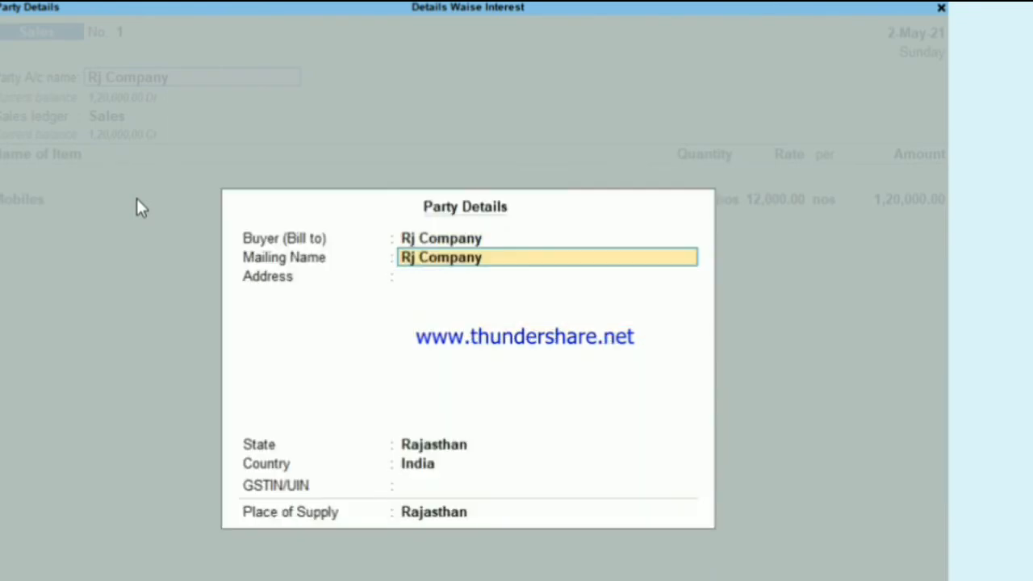
pyautogui.hotkey('ctrl', 'a')
pyautogui.press('Return')
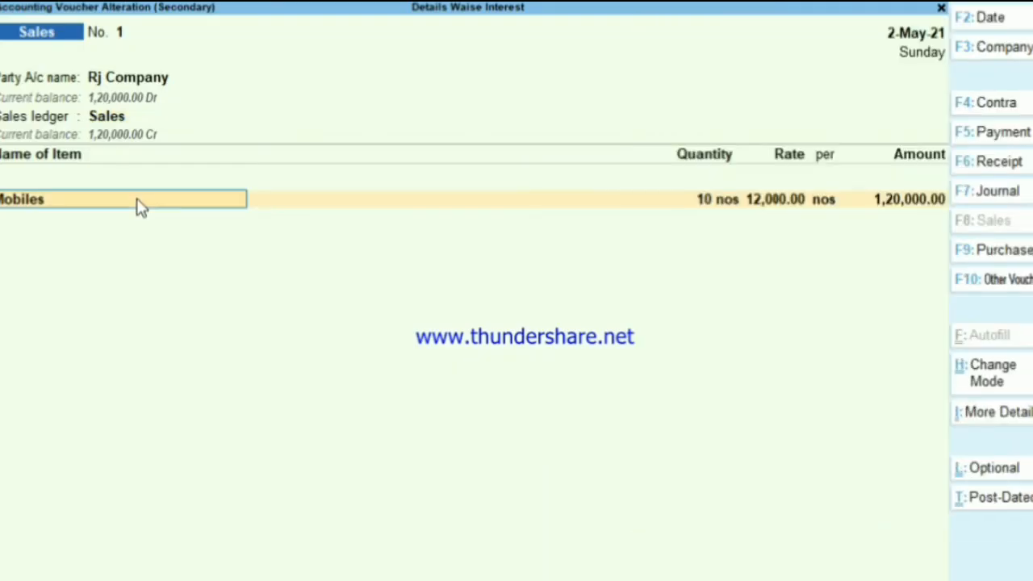
# Keep the Mobiles item line as entered, end the item list and continue to the bill-wise details for Rj Company.
pyautogui.press('Return')
pyautogui.press('Return')
pyautogui.press('Return')
pyautogui.press('Return')
pyautogui.press('Return')
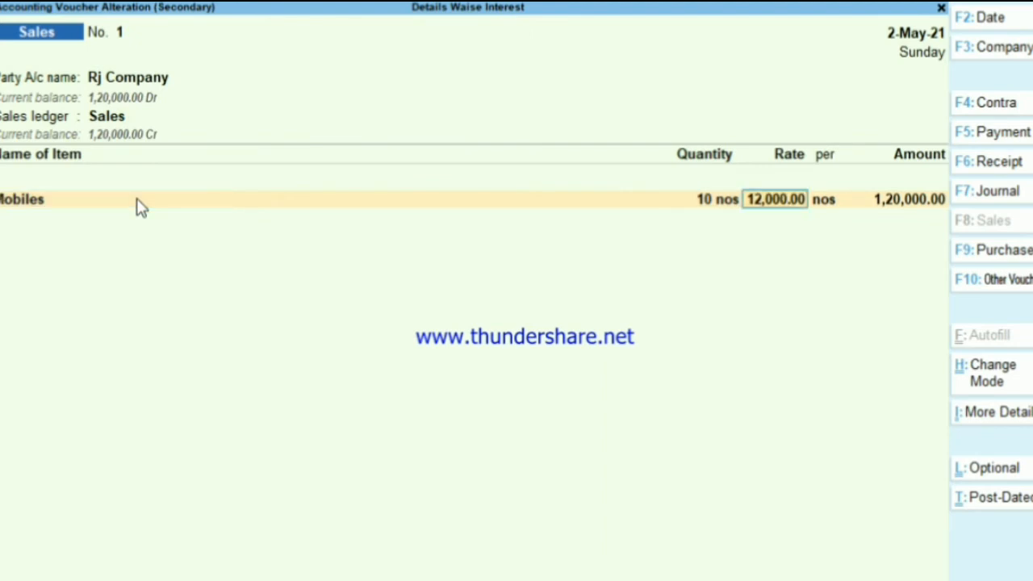
pyautogui.press('Return')
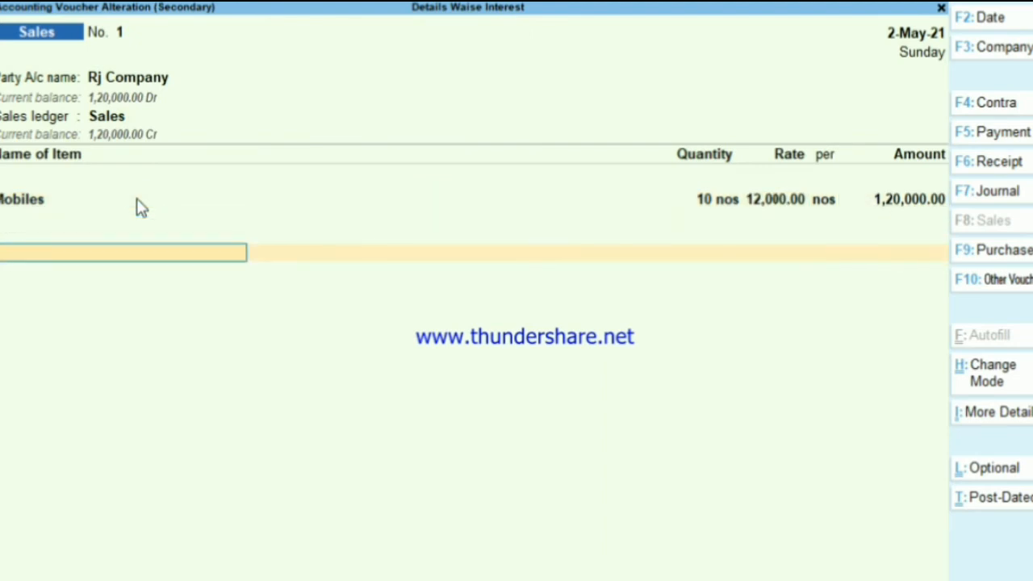
pyautogui.press('Return')
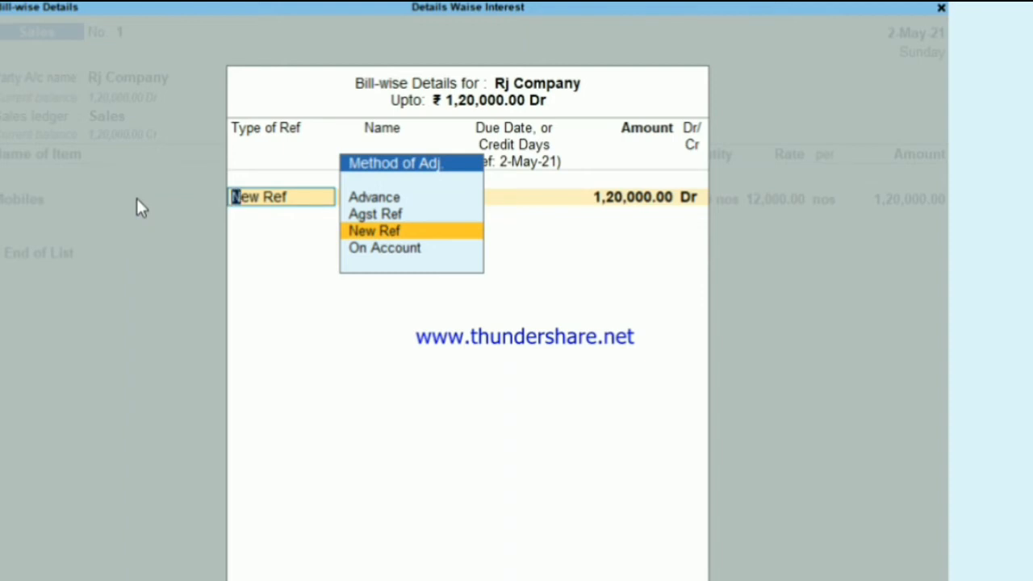
# Keep the New Ref bill named 1 and set its credit period to 10 days.
pyautogui.press('Return')
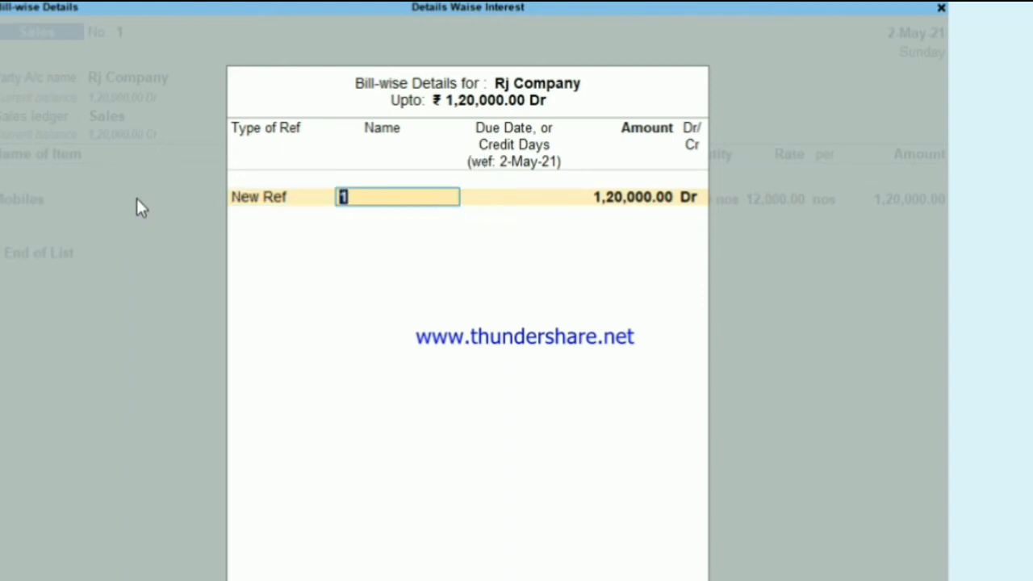
pyautogui.press('Return')
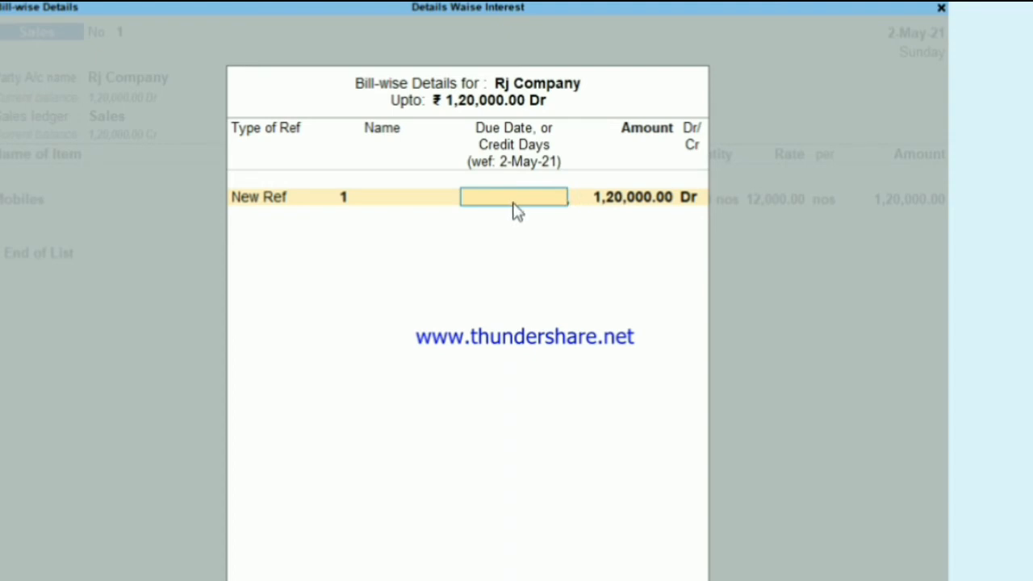
pyautogui.write('10')
pyautogui.press('Return')
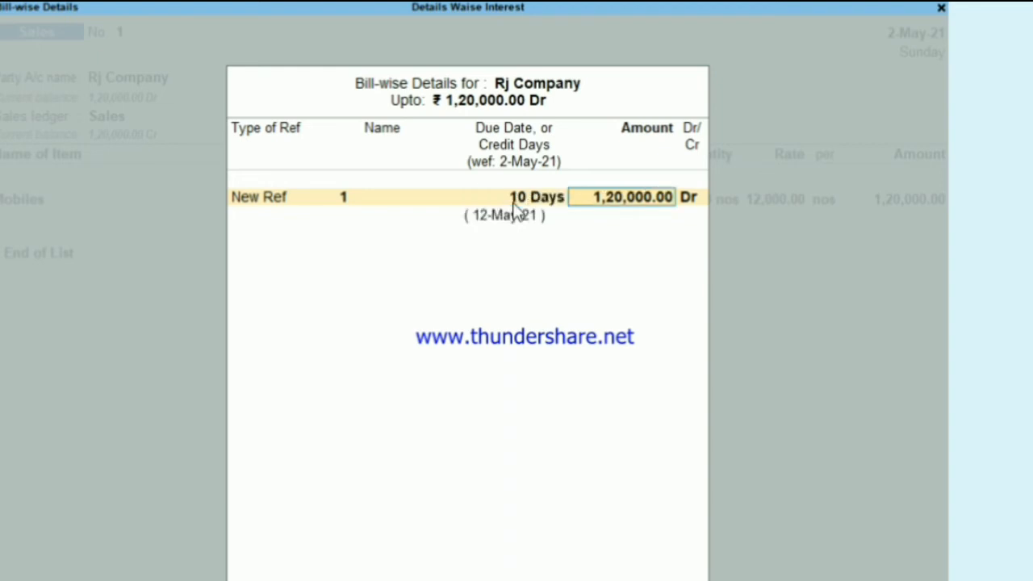
pyautogui.click(514, 203)
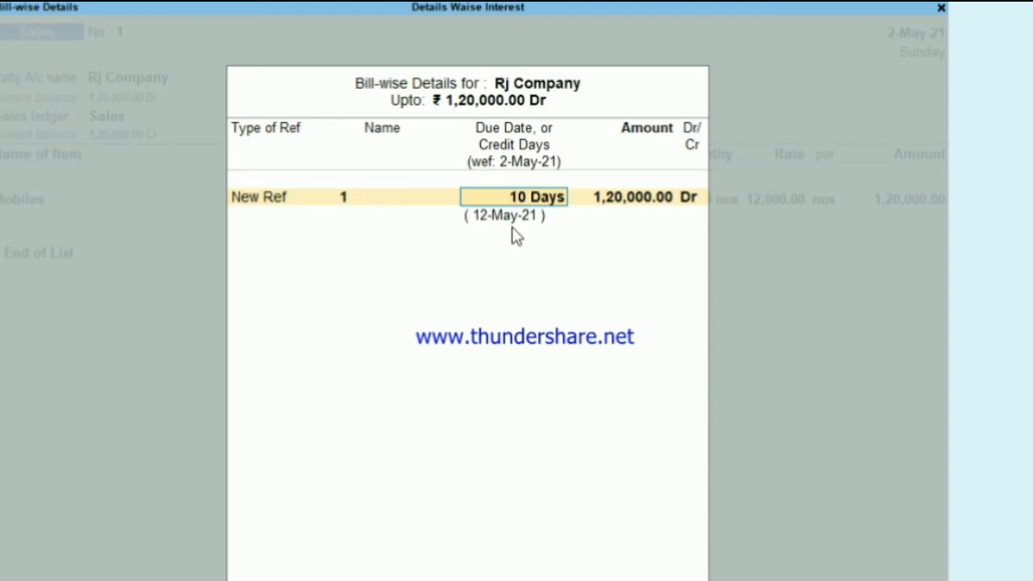
pyautogui.press('Return')
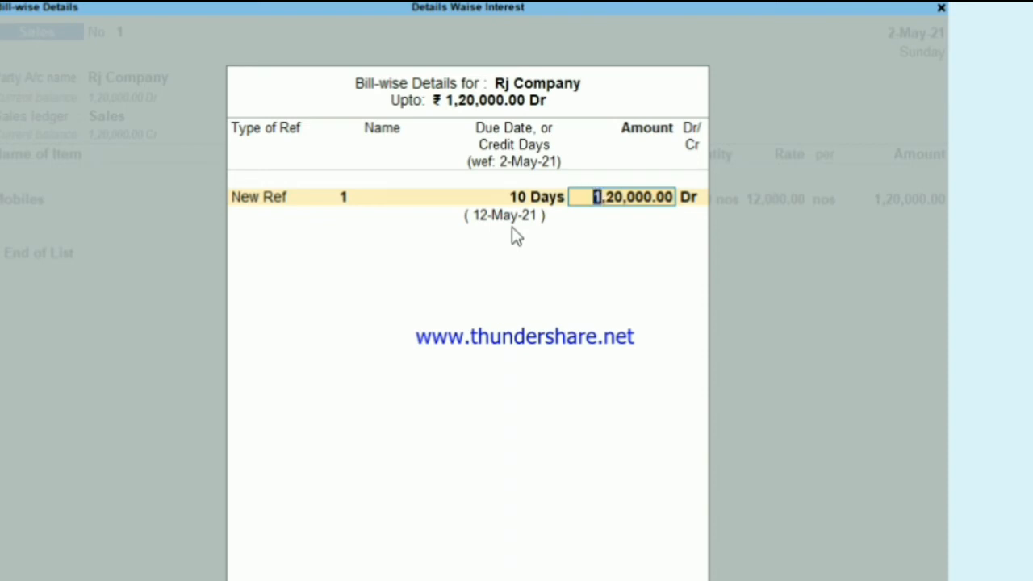
# Keep the full bill amount as debit, accept the bill-wise details and save the altered sales voucher.
pyautogui.press('Return')
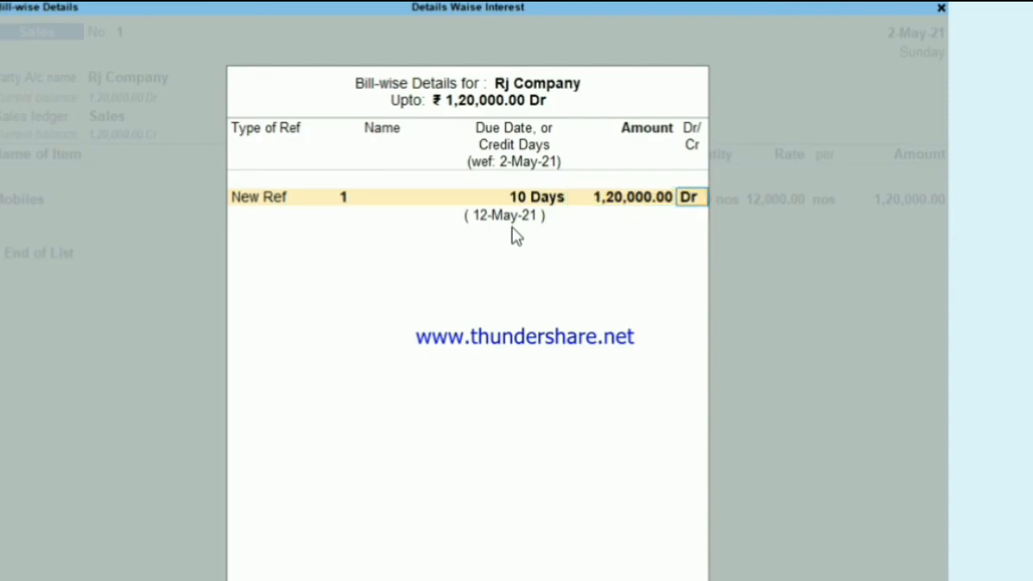
pyautogui.press('Return')
pyautogui.press('Return')
pyautogui.press('Return')
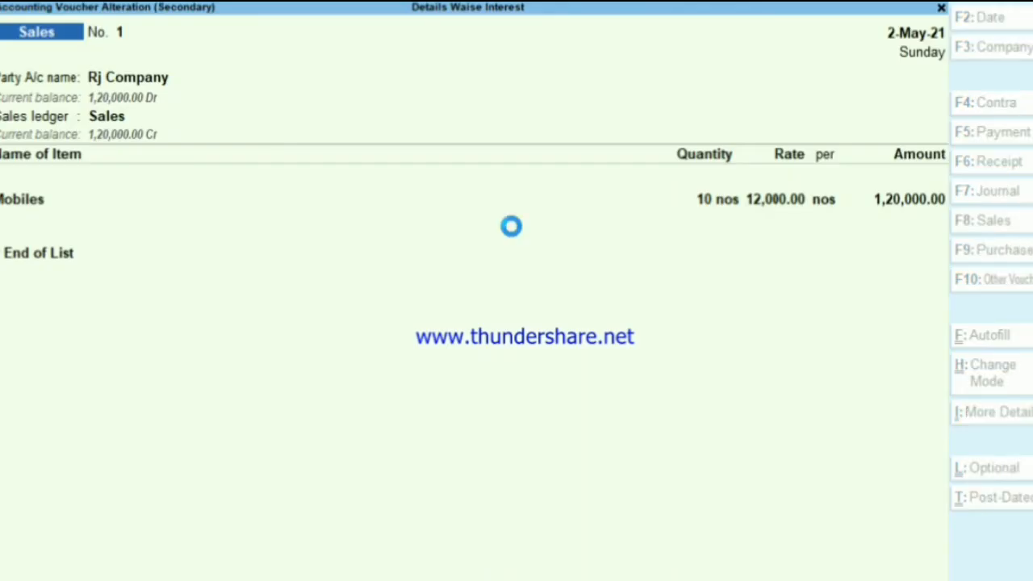
# Return to the Rj Company interest calculation and view the detailed interest line for bill 1.
pyautogui.press('Escape')
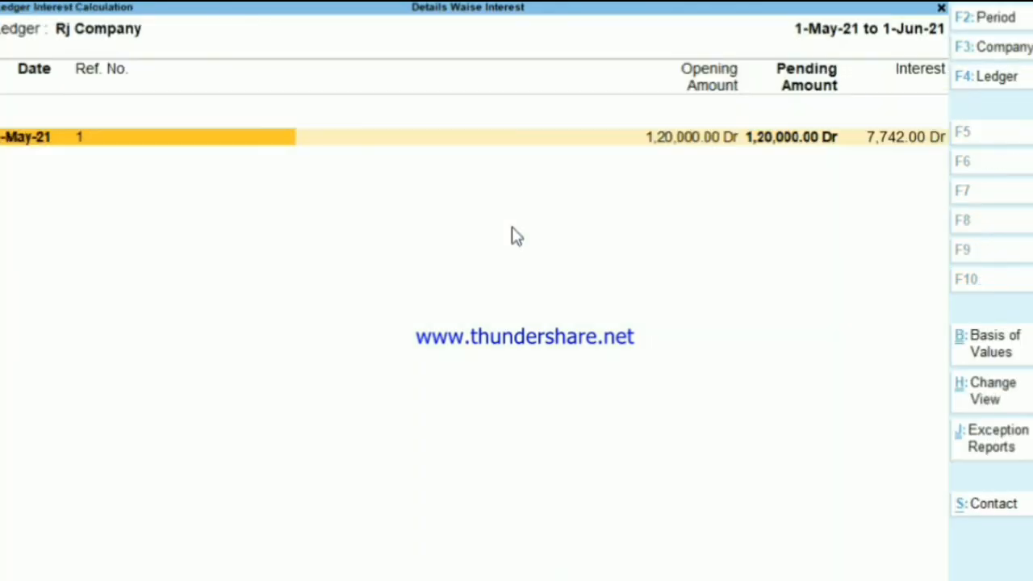
pyautogui.press('Down')
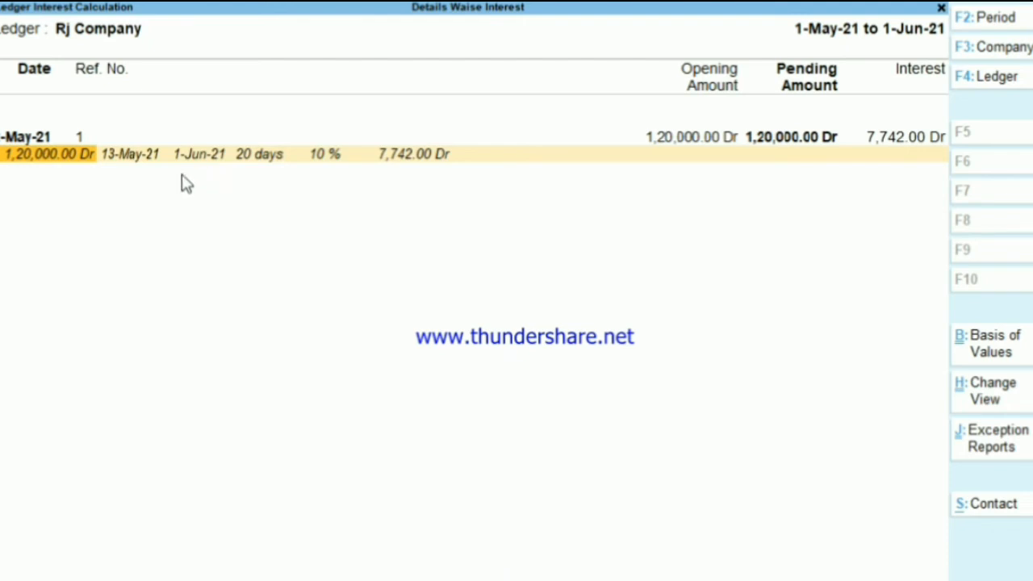
# Open the Rj Company sales voucher behind bill 1's interest line and go back to its party account field.
pyautogui.click(134, 158)
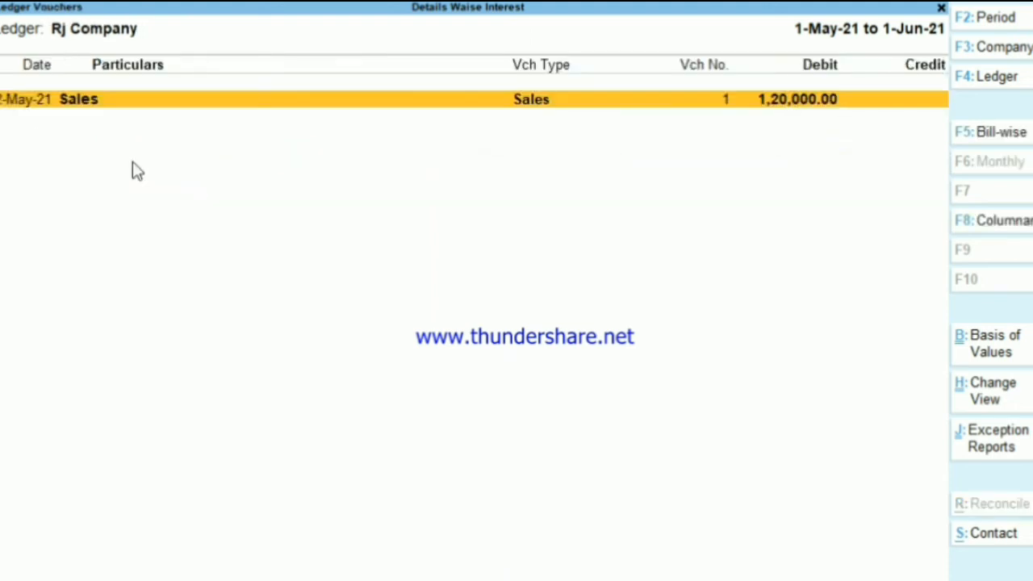
pyautogui.press('Return')
pyautogui.press('Return')
pyautogui.press('Return')
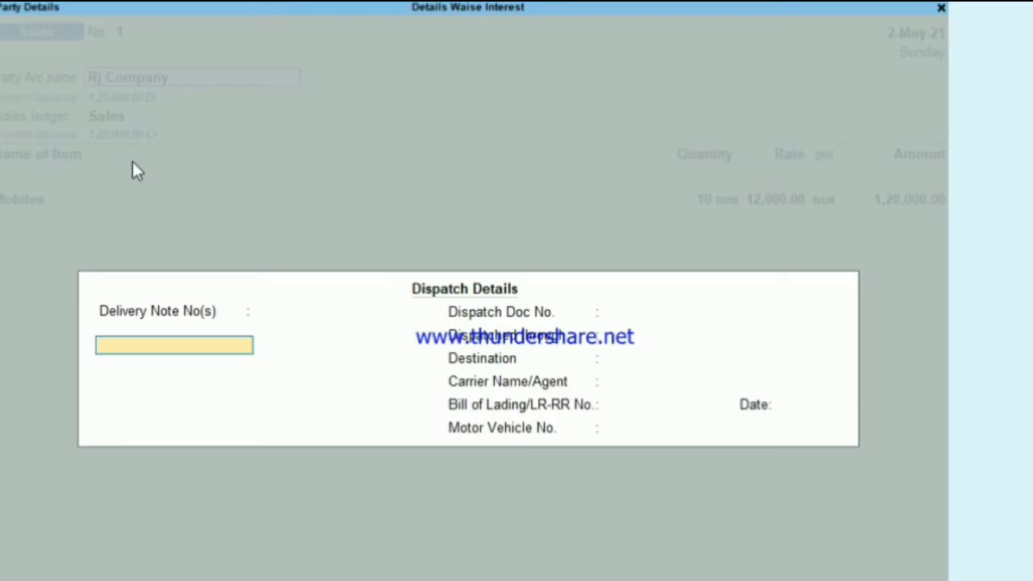
pyautogui.press('BackSpace')
pyautogui.press('Return')
pyautogui.press('Return')
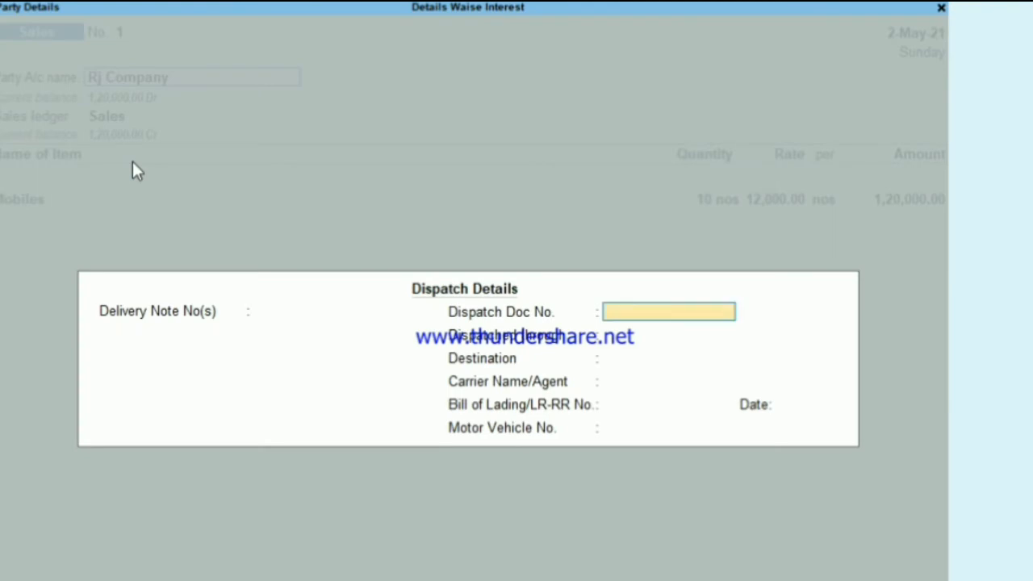
pyautogui.press('BackSpace')
pyautogui.press('BackSpace')
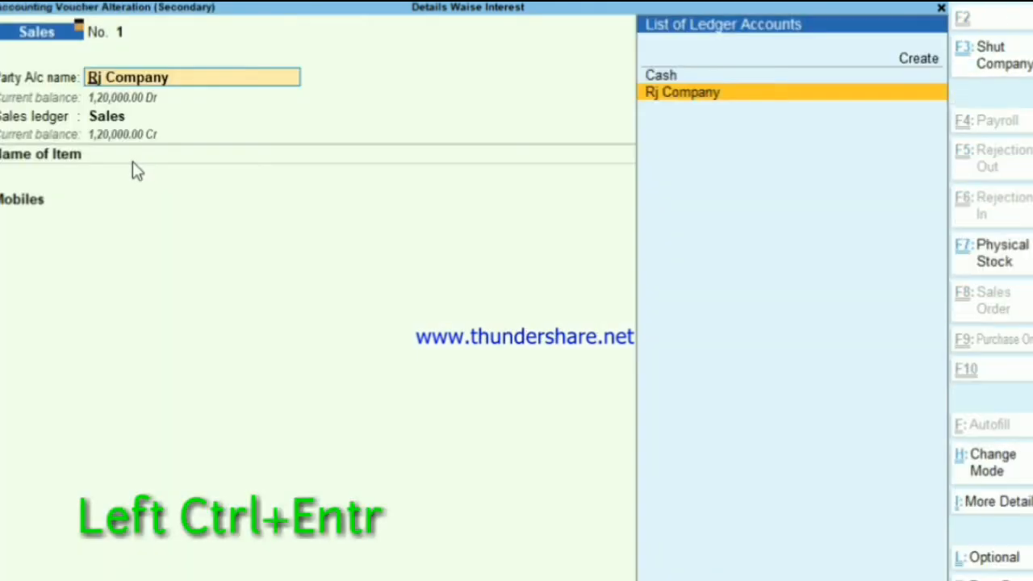
# Alter the Rj Company ledger's interest parameters to include the transaction date for amounts added.
pyautogui.hotkey('ctrl', 'Return')
pyautogui.press('Return')
pyautogui.press('Return')
pyautogui.press('Return')
pyautogui.press('Return')
pyautogui.press('Return')
pyautogui.press('Return')
pyautogui.press('Return')
pyautogui.press('Return')
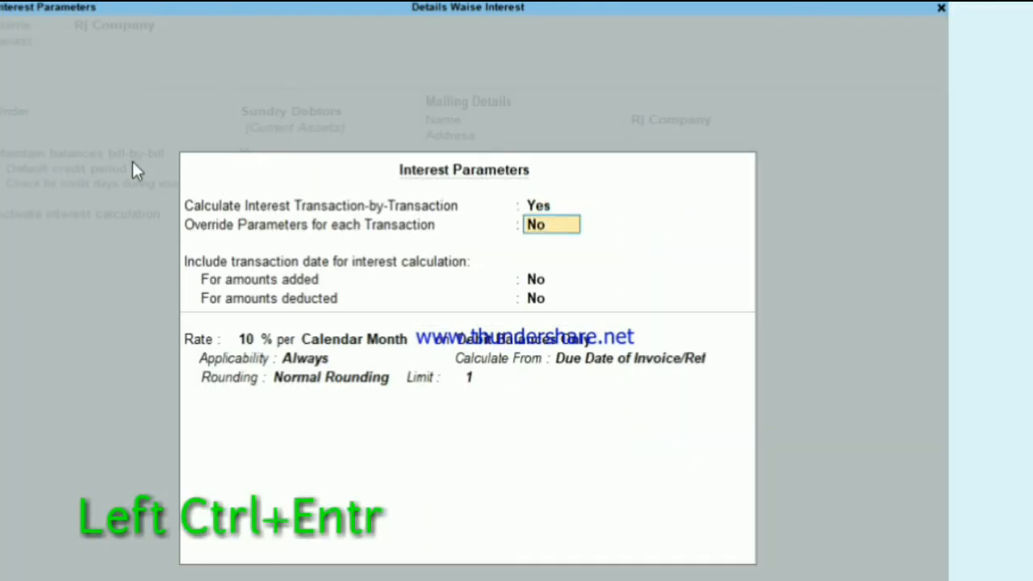
pyautogui.press('Return')
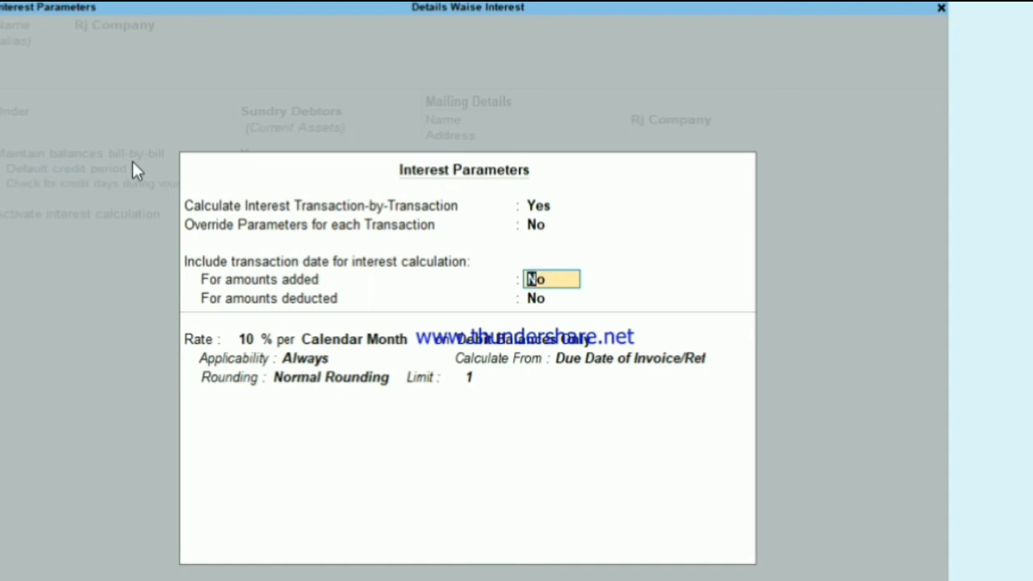
pyautogui.write('y')
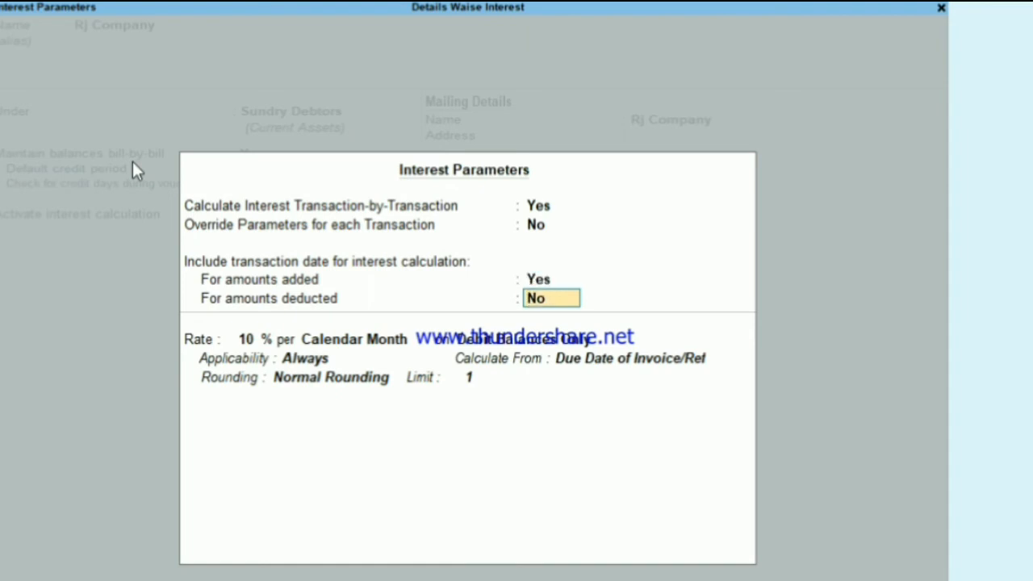
pyautogui.press('Return')
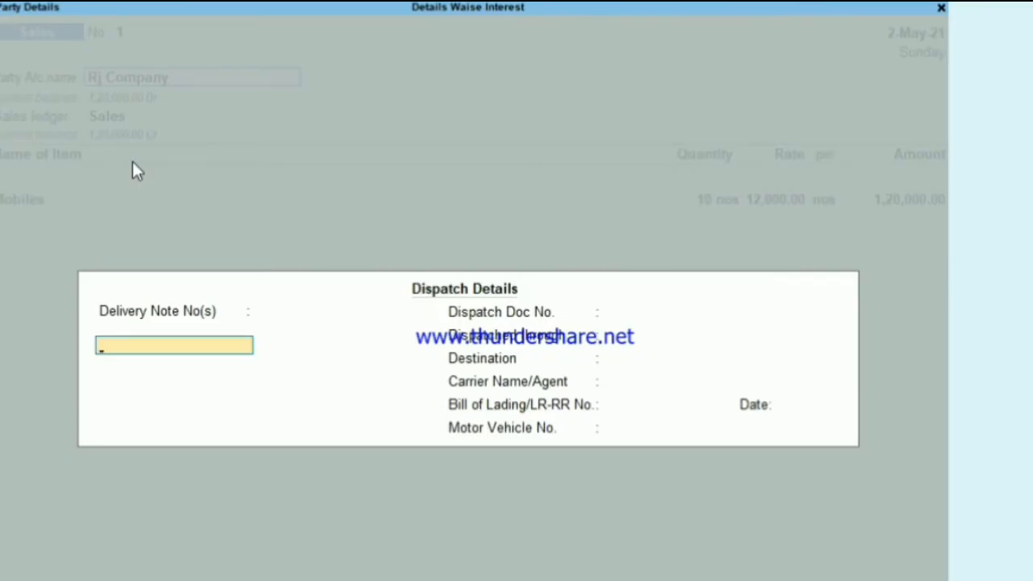
# Accept the sales voucher's dispatch and party details and return to the Interest Receivable report.
pyautogui.hotkey('ctrl', 'a')
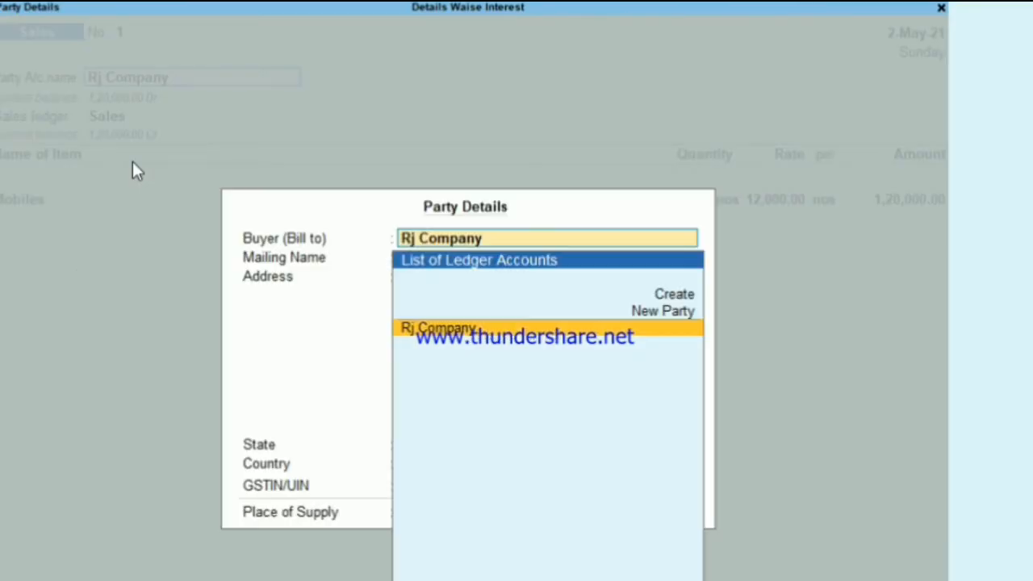
pyautogui.hotkey('ctrl', 'a')
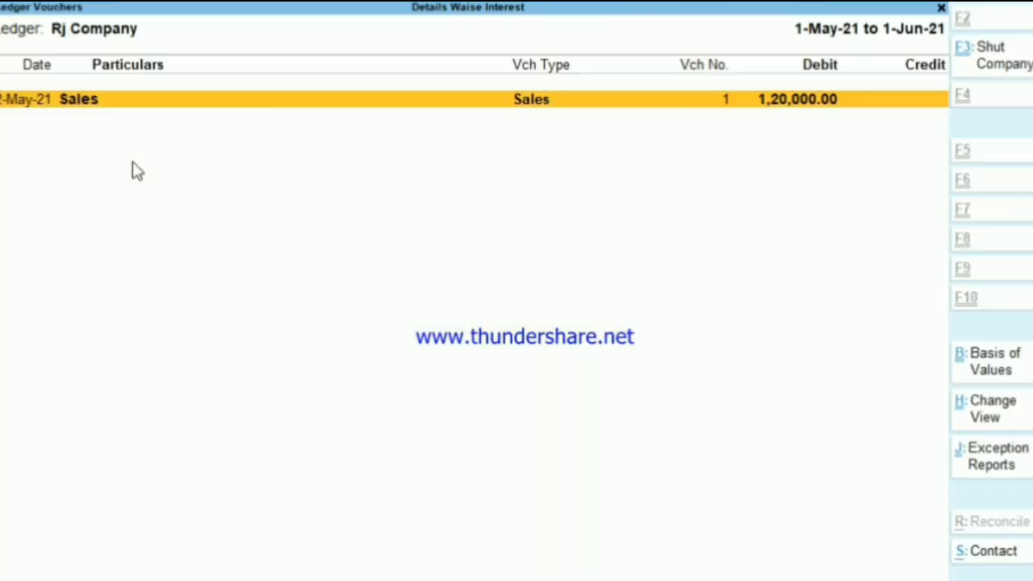
pyautogui.press('Escape')
pyautogui.press('Escape')
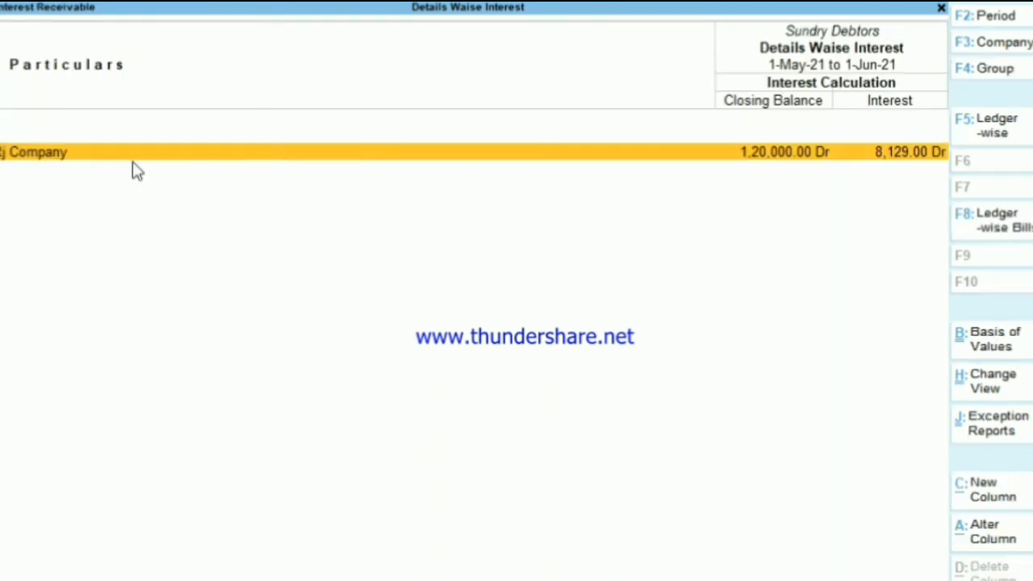
# View Rj Company's detailed interest line for bill 1.
pyautogui.press('Return')
pyautogui.hotkey('alt', 'F5')
pyautogui.press('Down')
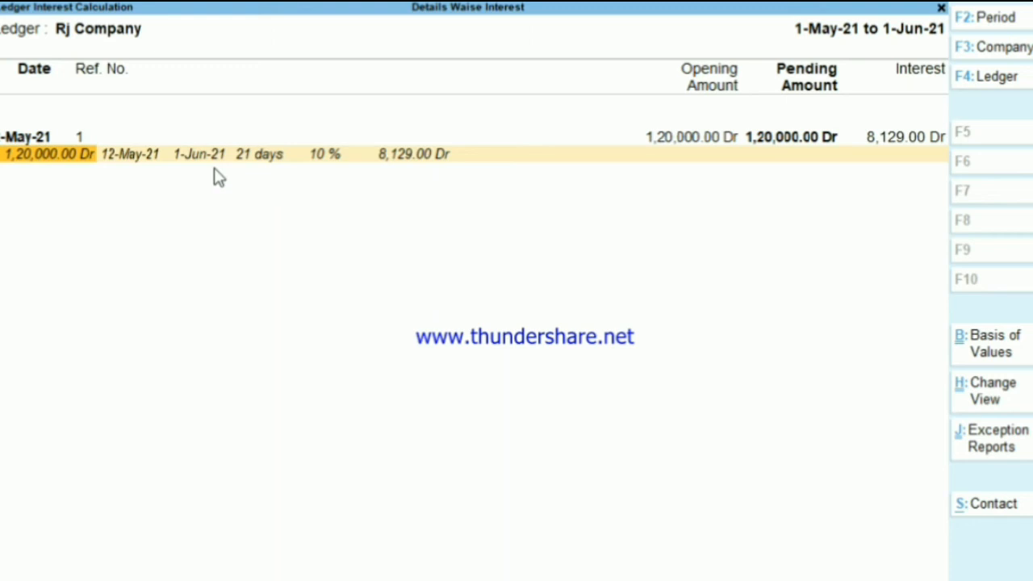
# Leave the interest reports for the Gateway of Tally and start a new voucher.
pyautogui.press('Escape')
pyautogui.press('Escape')
pyautogui.press('Escape')
pyautogui.press('Escape')
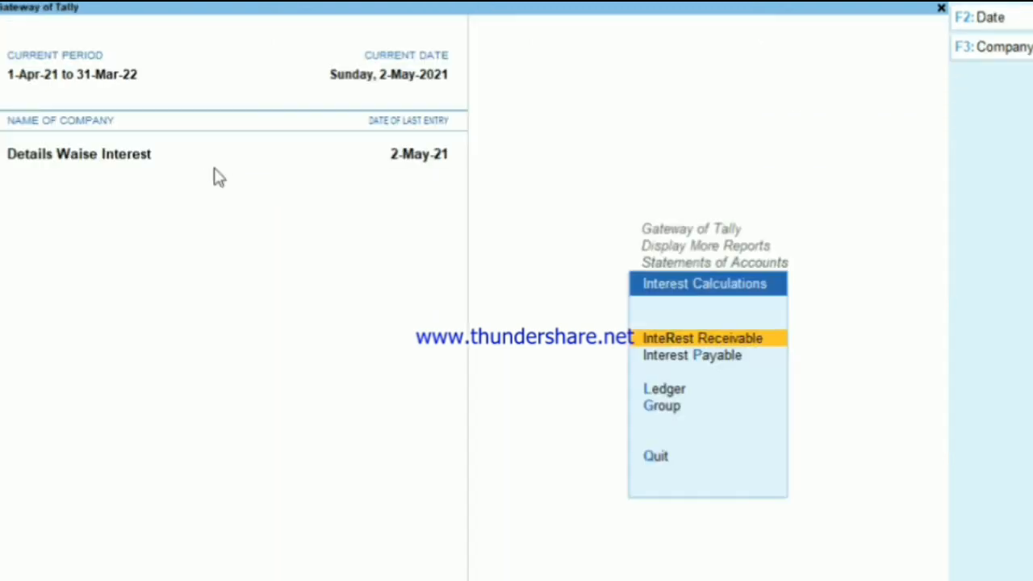
pyautogui.press('Escape')
pyautogui.press('Escape')
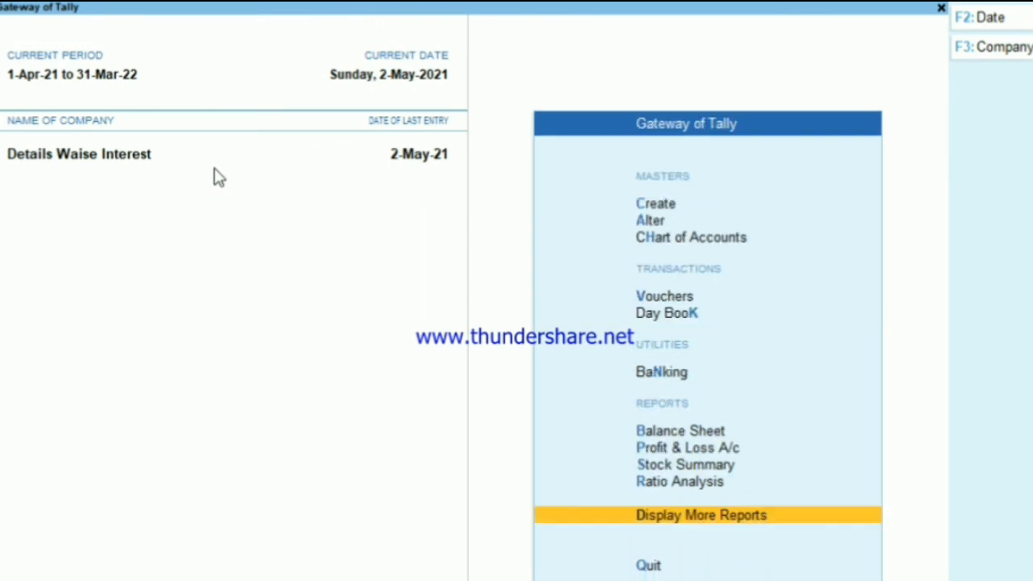
pyautogui.press('Up')
pyautogui.press('Up')
pyautogui.press('Up')
pyautogui.press('Up')
pyautogui.press('Up')
pyautogui.press('Up')
pyautogui.press('Up')
pyautogui.press('Return')
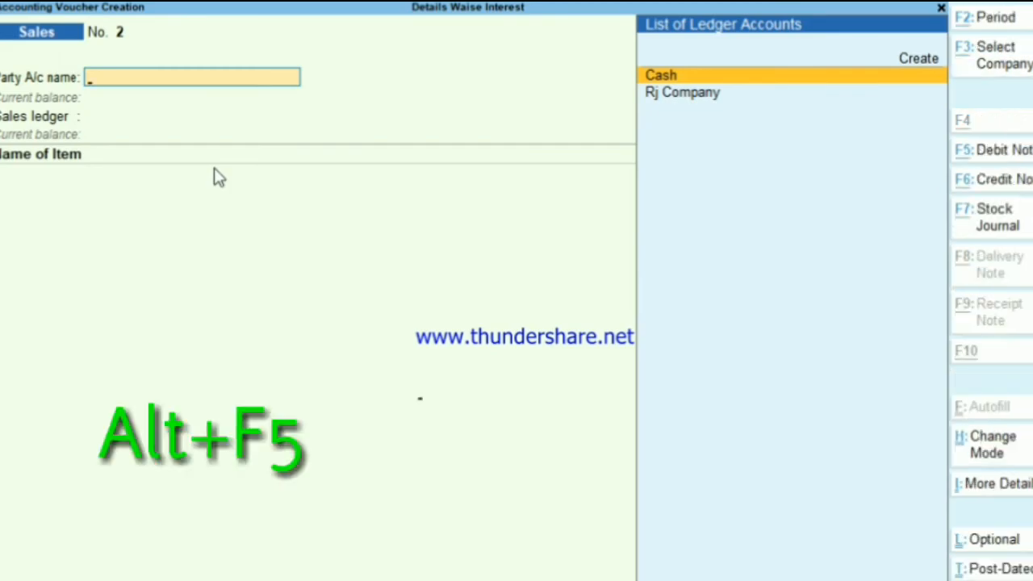
# Change the voucher to a Debit Note with the Simple Interest class and choose Rj Company as the debit ledger.
pyautogui.hotkey('alt', 'F5')
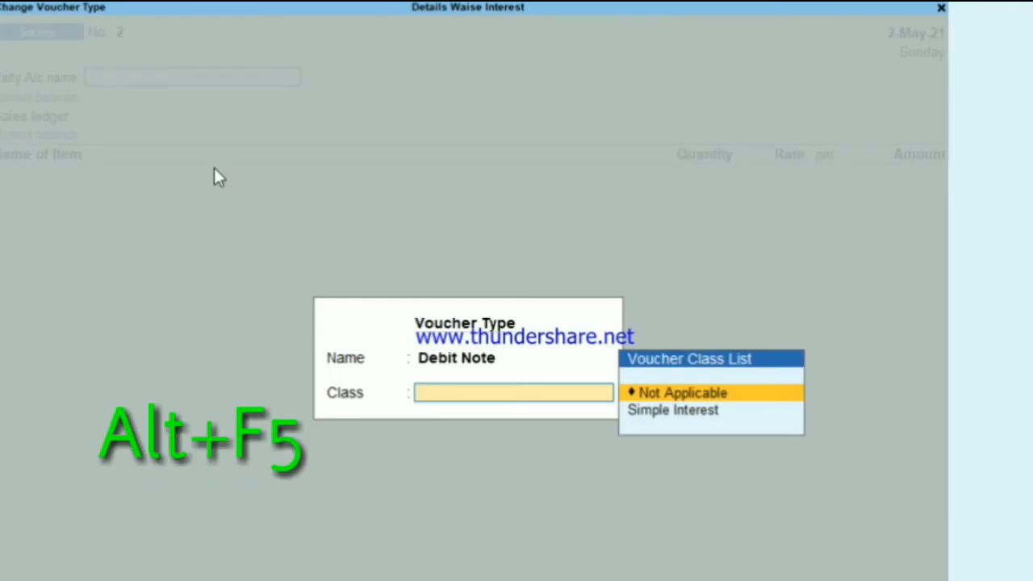
pyautogui.press('Down')
pyautogui.press('Return')
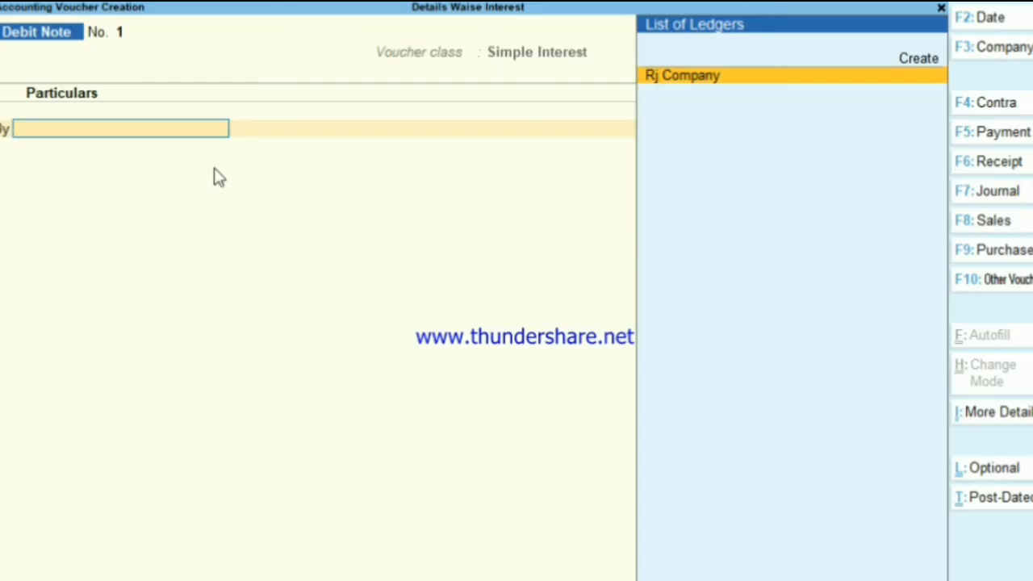
pyautogui.press('Return')
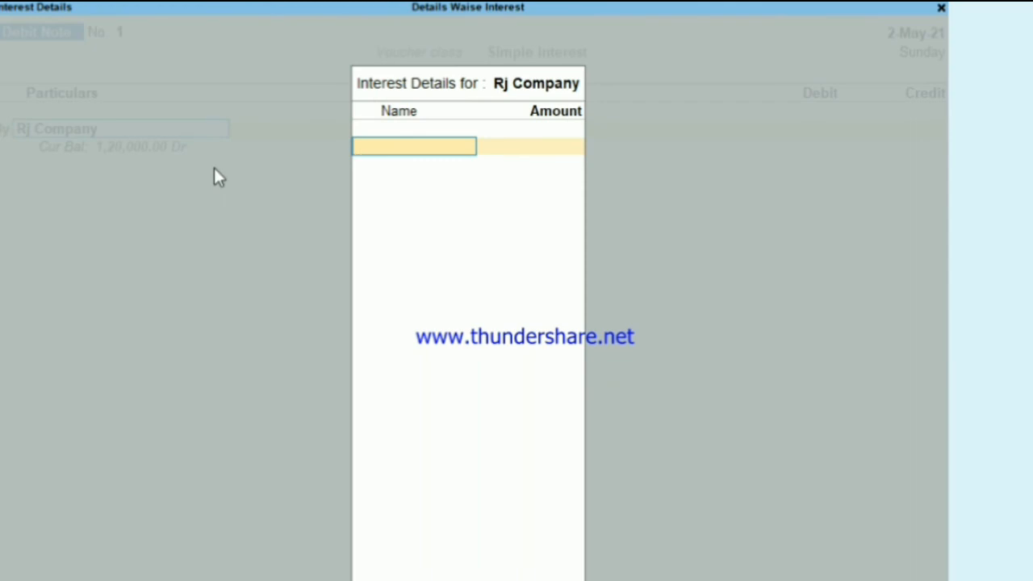
pyautogui.click(214, 169)
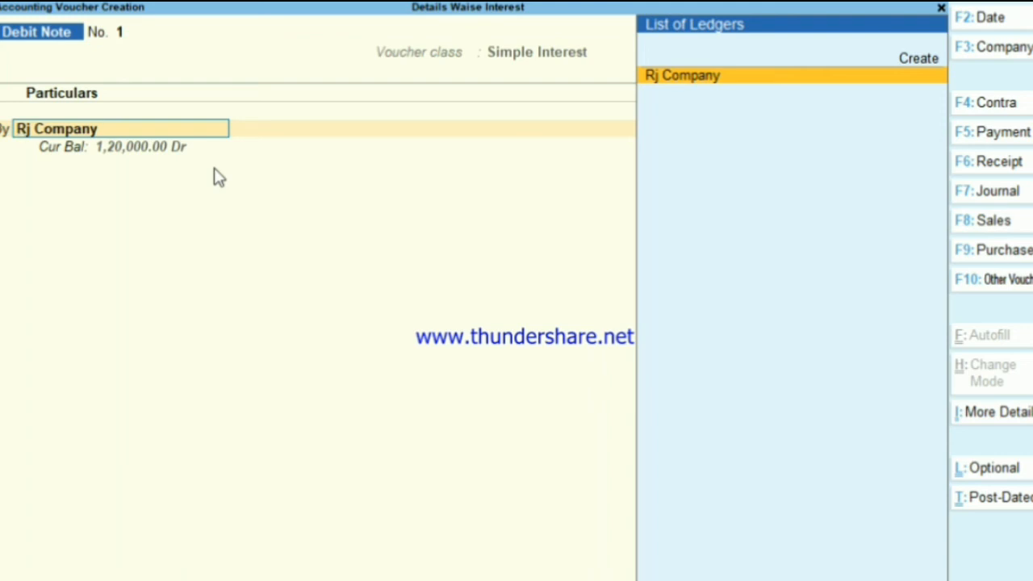
# Set the debit note's voucher date to 1-5.
pyautogui.press('F2')
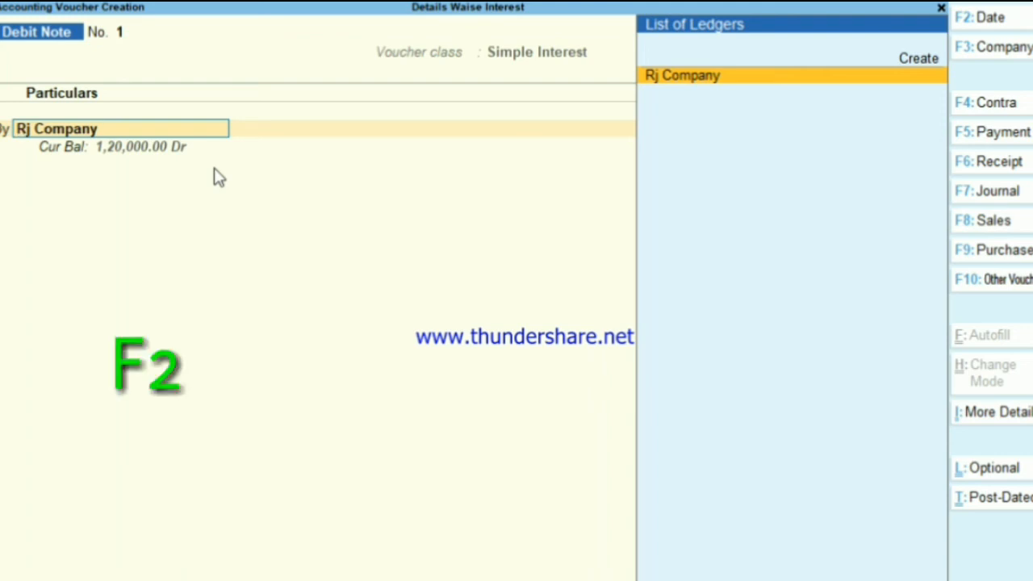
pyautogui.write('1')
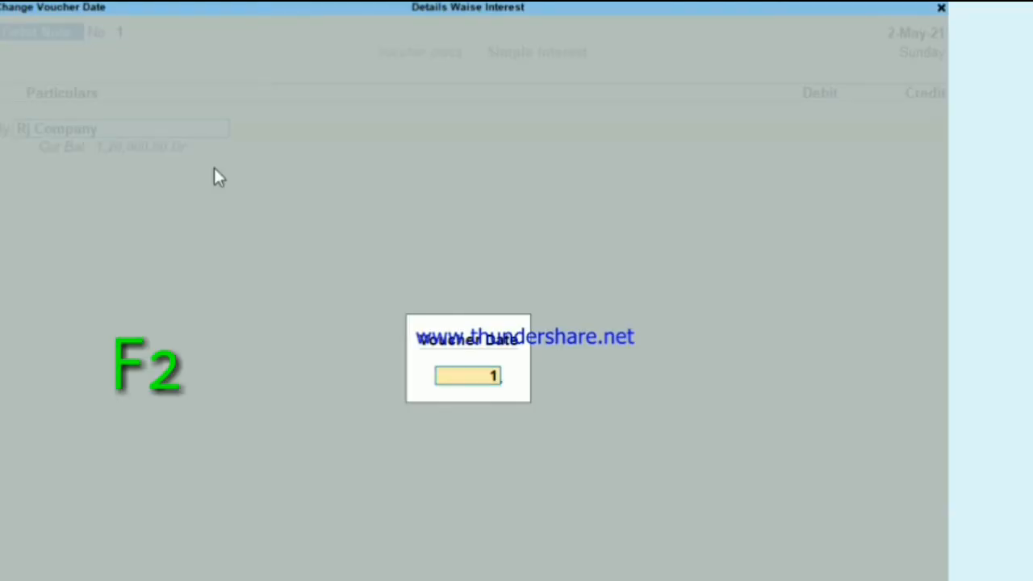
pyautogui.write('-5')
pyautogui.press('Return')
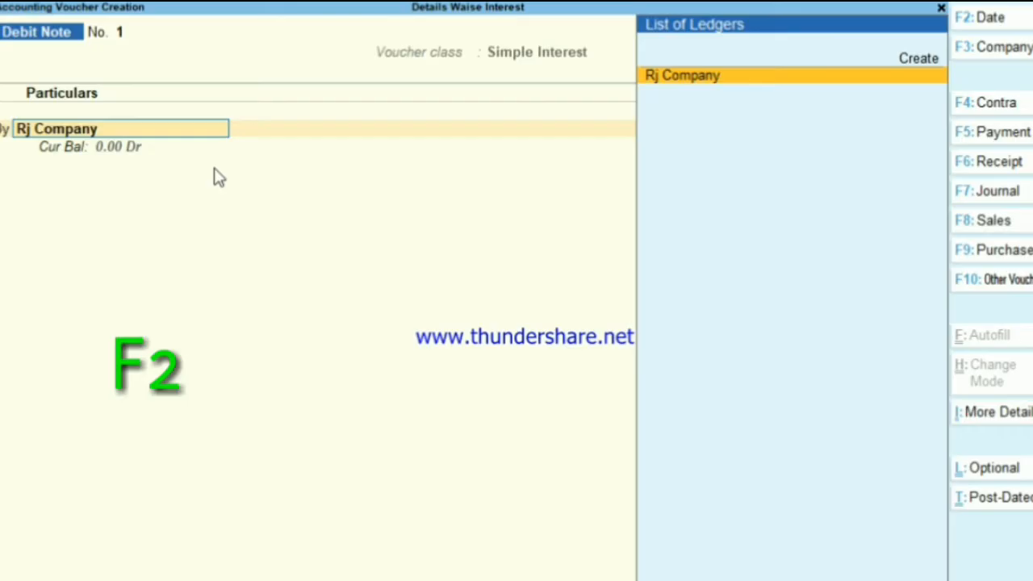
# Set the debit note's voucher date to 31-5.
pyautogui.press('F2')
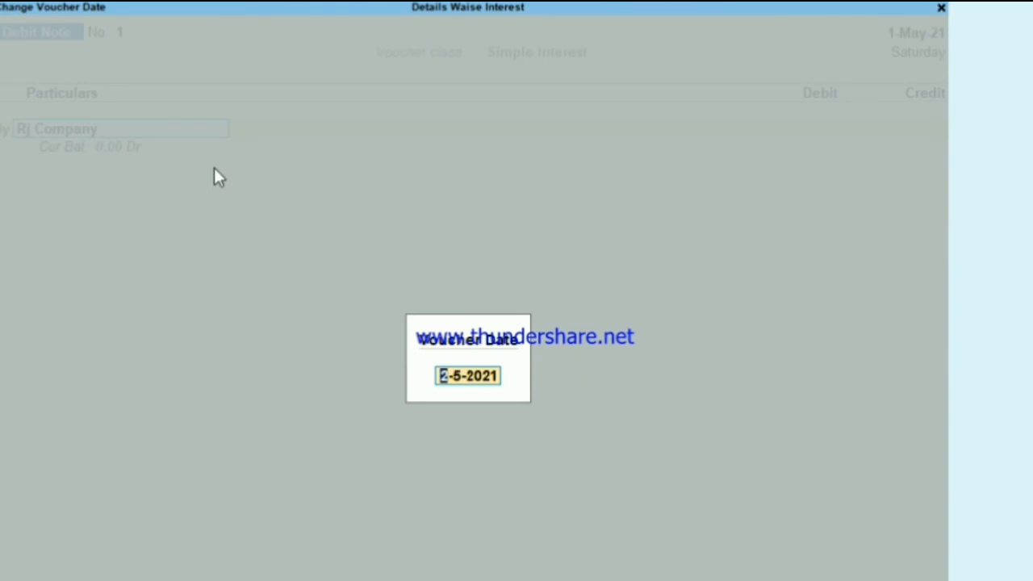
pyautogui.write('0+')
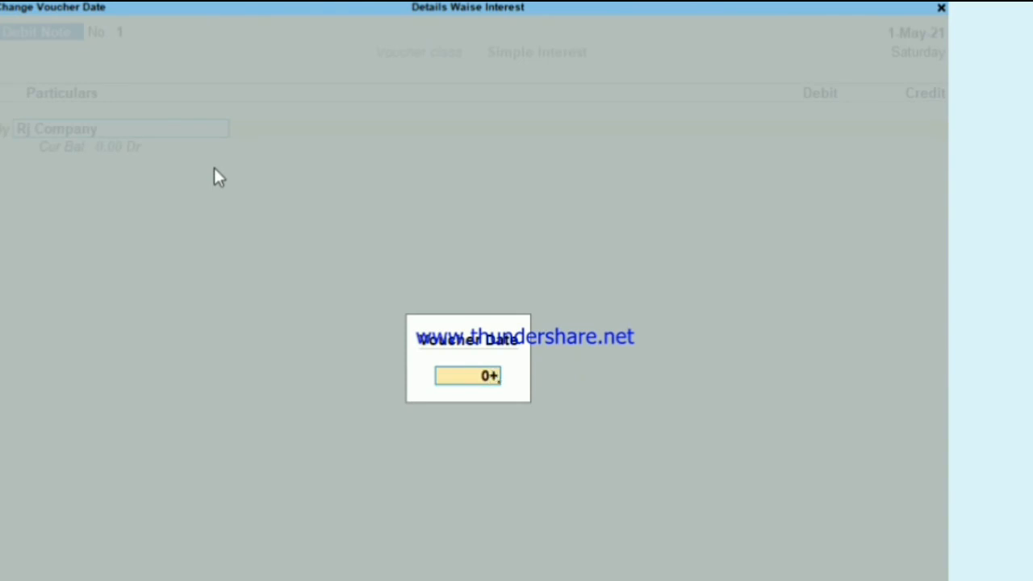
pyautogui.press('BackSpace')
pyautogui.press('BackSpace')
pyautogui.write('31-5')
pyautogui.press('Return')
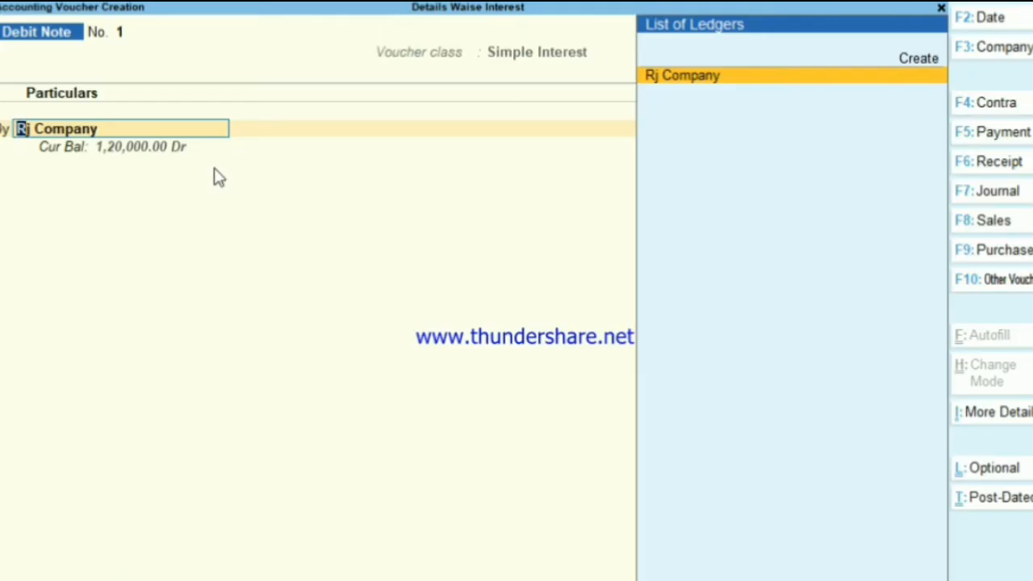
# Add bill 1 to Rj Company's interest details and end the list of interest bills.
pyautogui.press('Return')
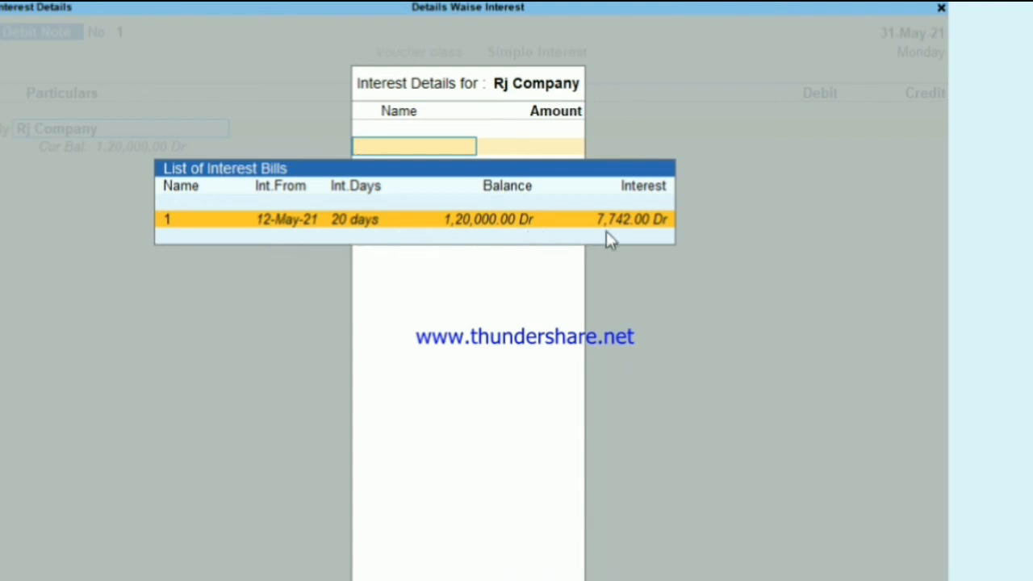
pyautogui.press('Return')
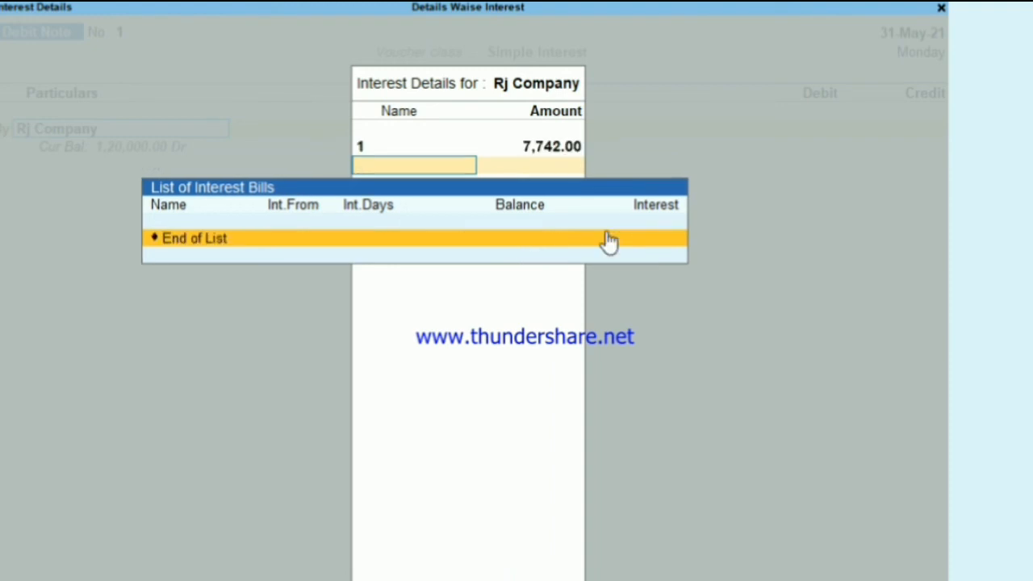
pyautogui.press('Return')
# Leave the dispatch and original invoice details blank and accept the Rj Company party details as filled in.
pyautogui.press('Return')
pyautogui.press('Return')
pyautogui.press('Return')
pyautogui.press('Return')
pyautogui.press('Return')
pyautogui.press('Return')
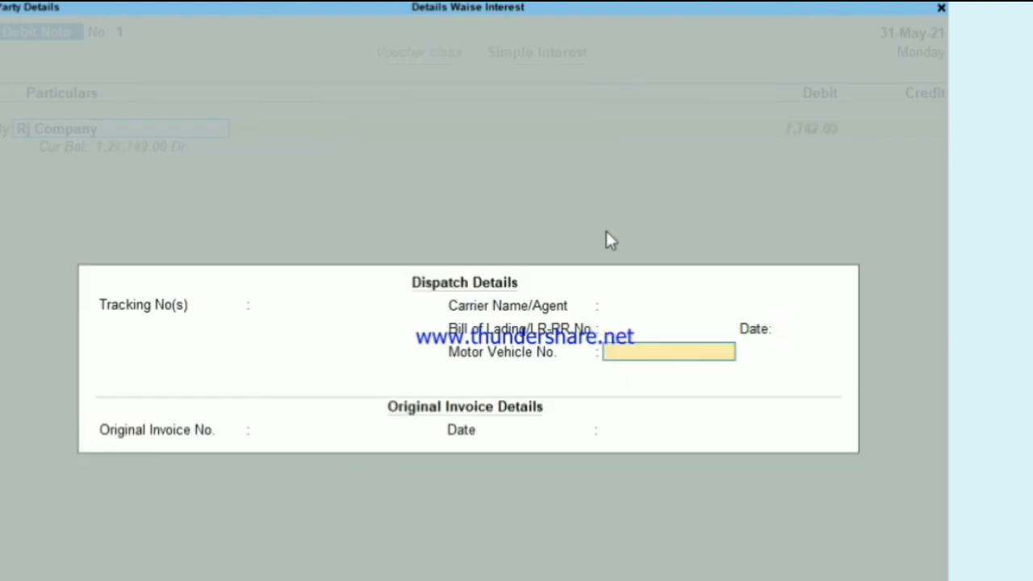
pyautogui.press('Return')
pyautogui.press('Return')
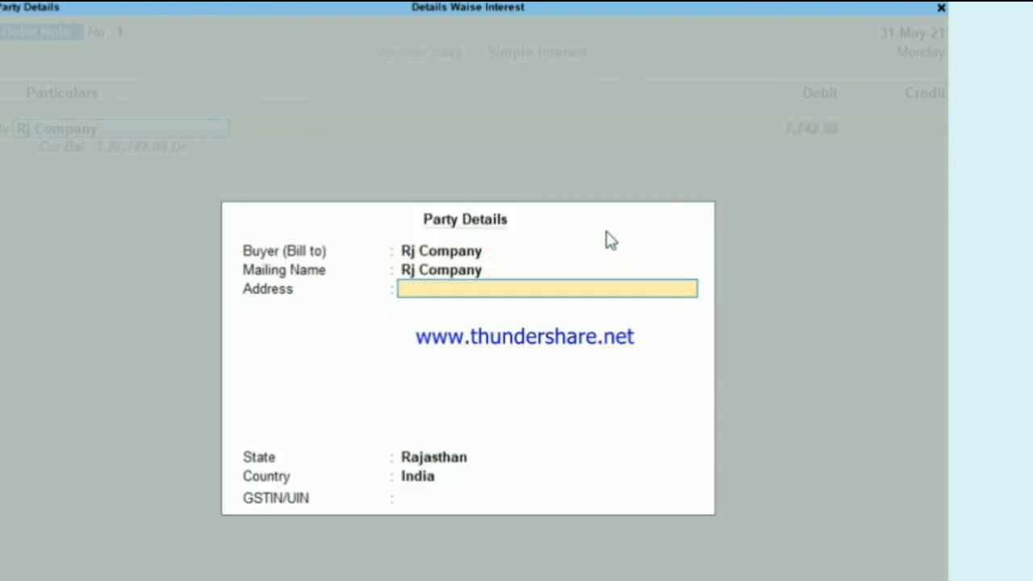
pyautogui.press('Return')
pyautogui.press('Return')
pyautogui.press('Return')
pyautogui.press('Return')
pyautogui.press('Return')
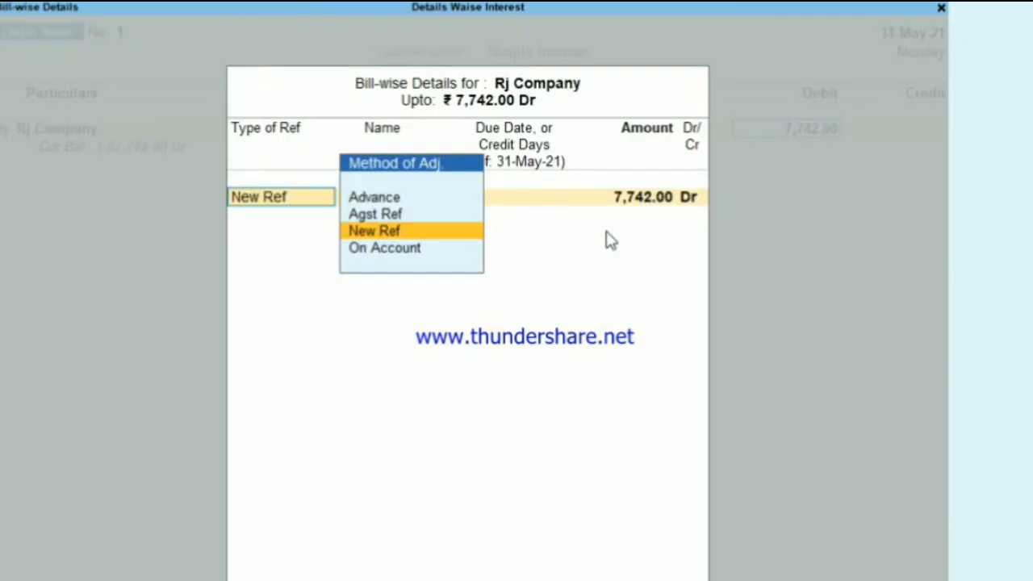
# Keep the bill type as New Ref and name the reference Int 1-5 to 31-5.
pyautogui.press('Return')
pyautogui.press('BackSpace')
pyautogui.press('Return')
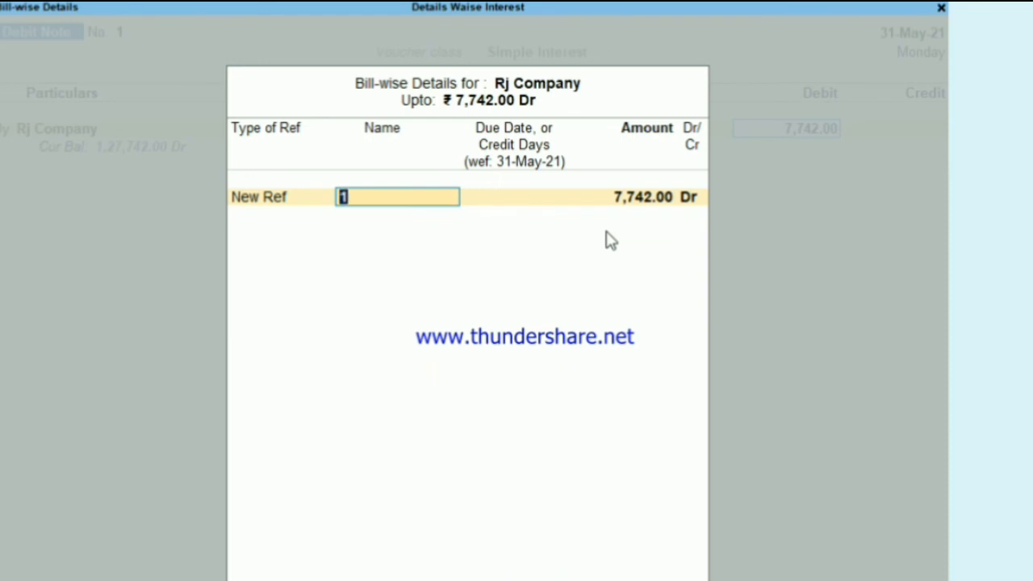
pyautogui.write('Int 1_')
pyautogui.press('BackSpace')
pyautogui.write('-5 to')
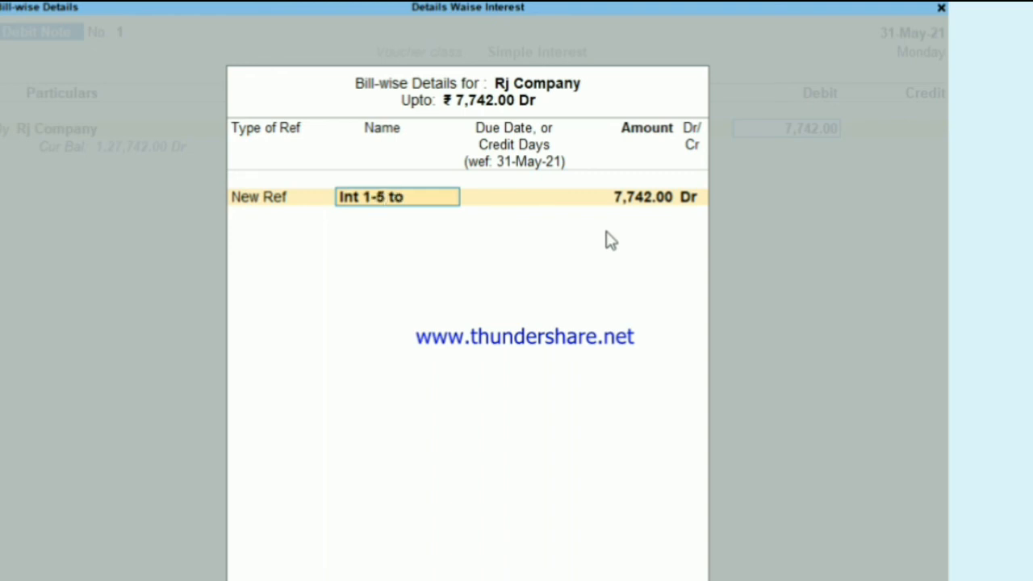
pyautogui.write(' 31-5')
pyautogui.press('Return')
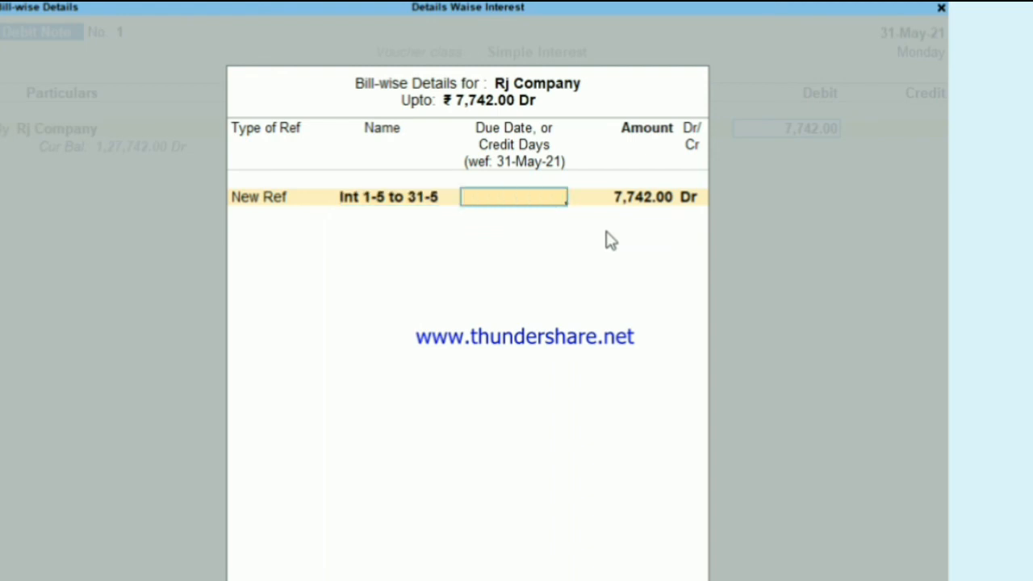
pyautogui.press('BackSpace')
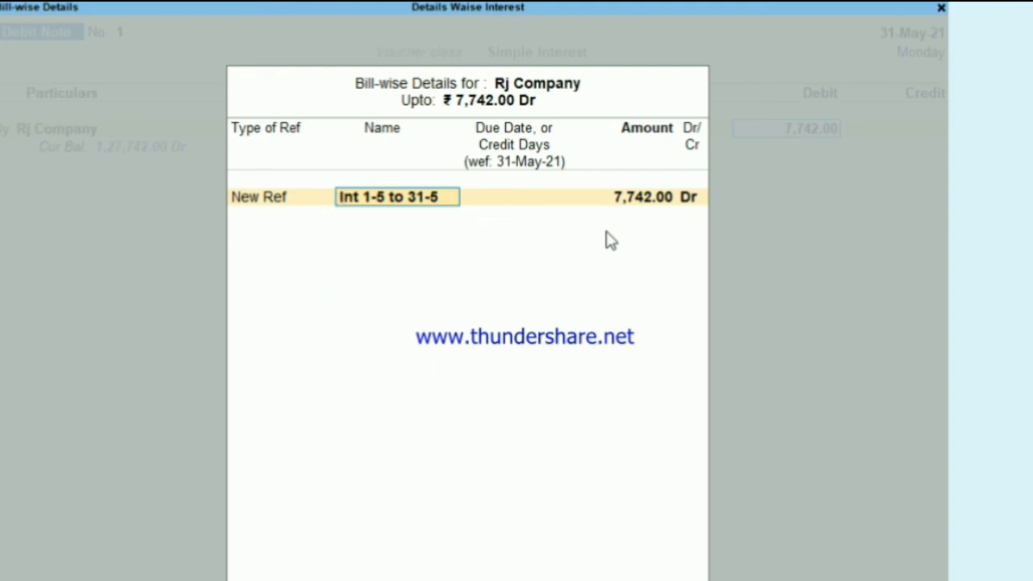
pyautogui.press('Return')
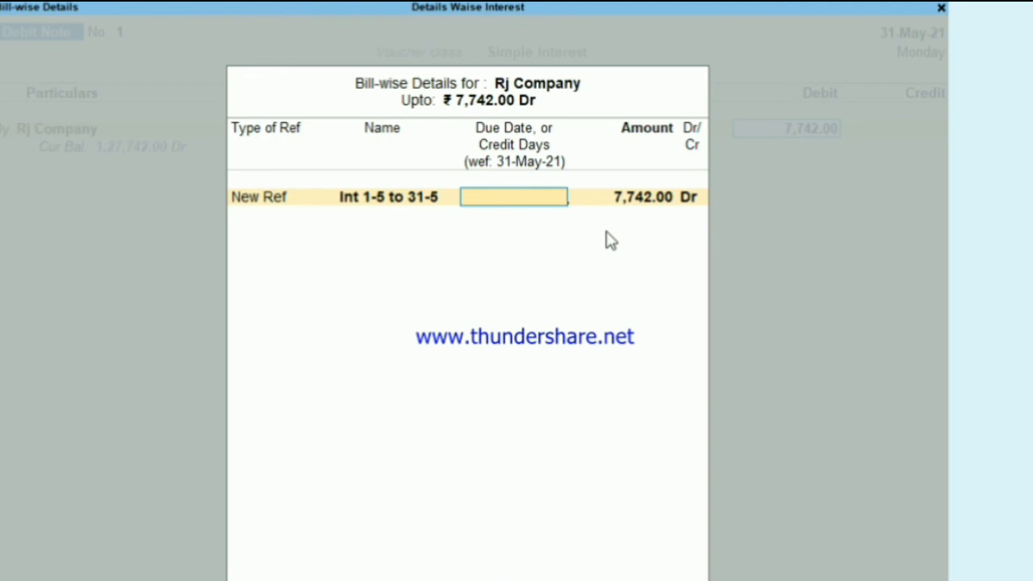
# Leave the due date blank and accept 7,742.00 Dr for the interest reference in Rj Company's bill-wise details.
pyautogui.press('Return')
pyautogui.press('Return')
pyautogui.press('Return')
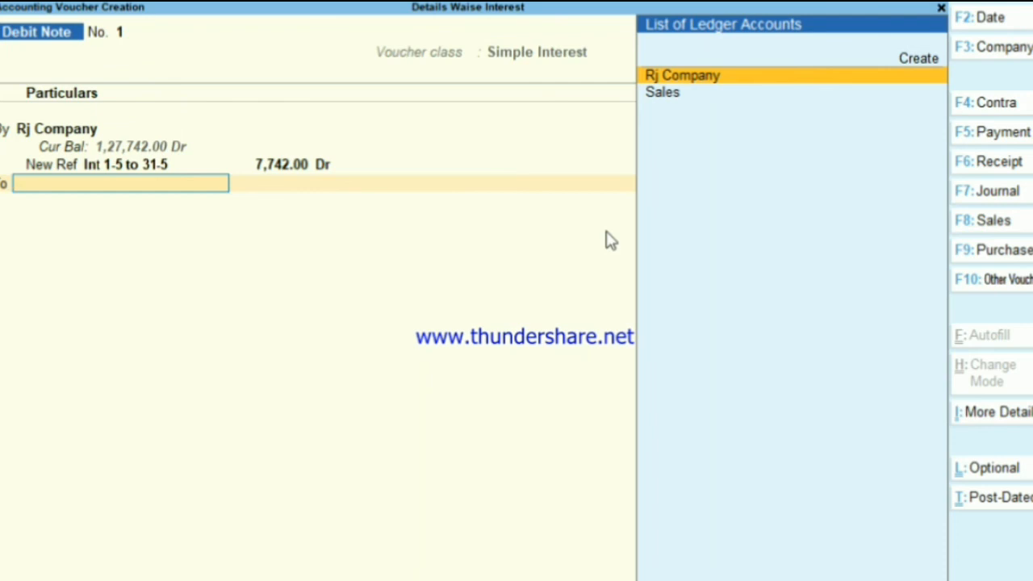
# Start a new ledger for the debit note's credit entry, named Interest Rec. with no alias.
pyautogui.press('alt')
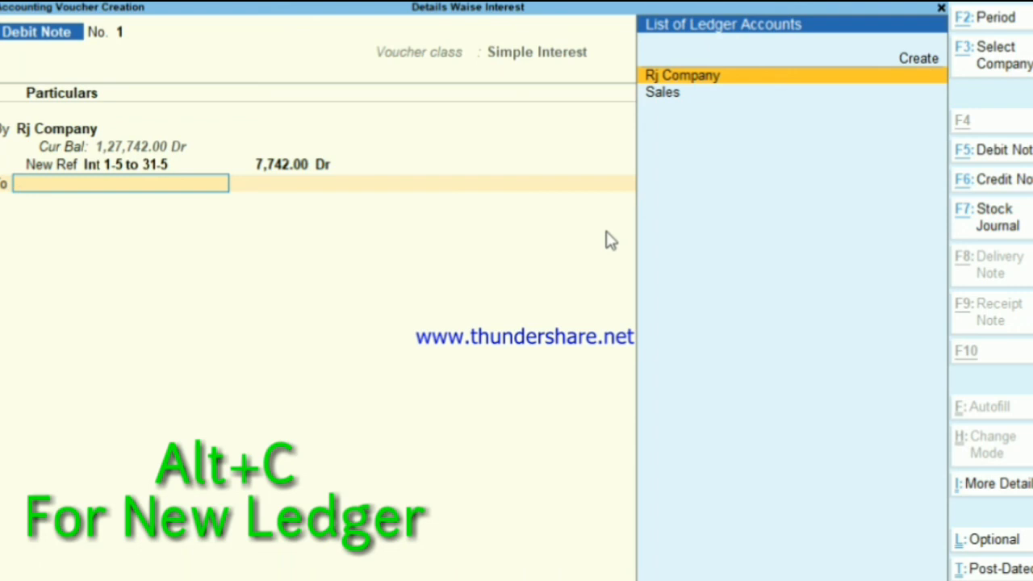
pyautogui.hotkey('alt', 'c')
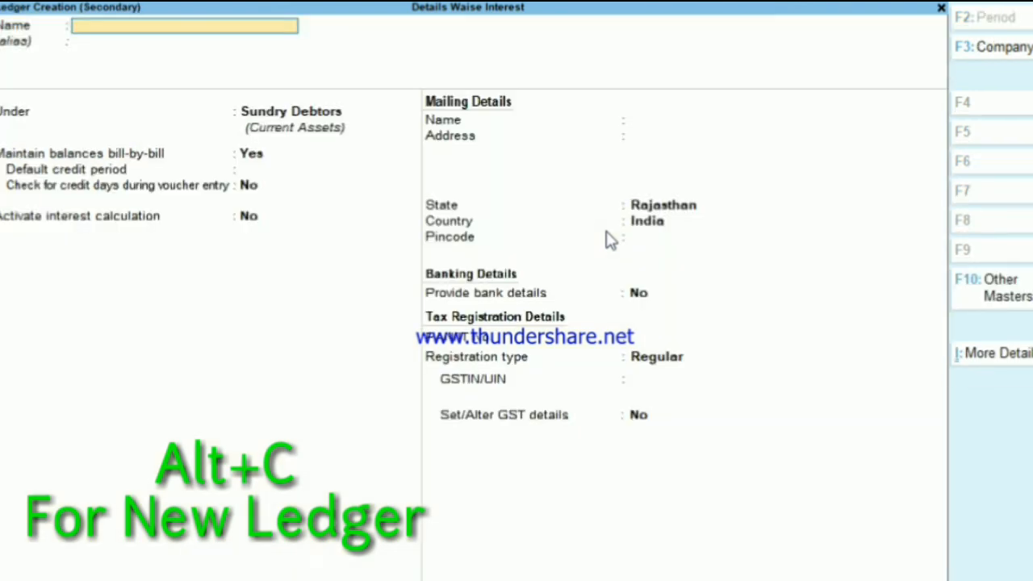
pyautogui.write('Inter')
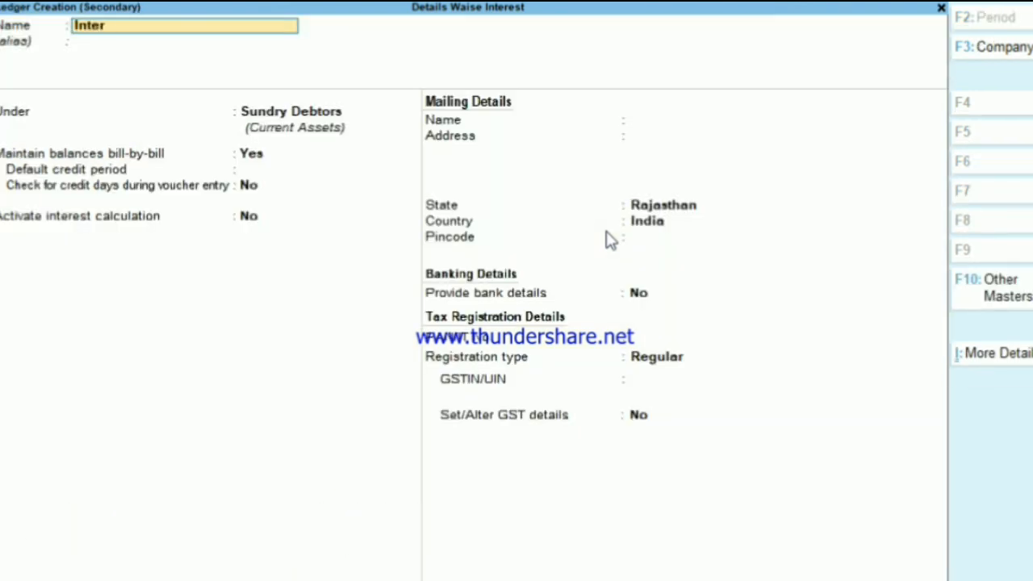
pyautogui.write('est Rec')
pyautogui.press('Return')
pyautogui.press('Return')
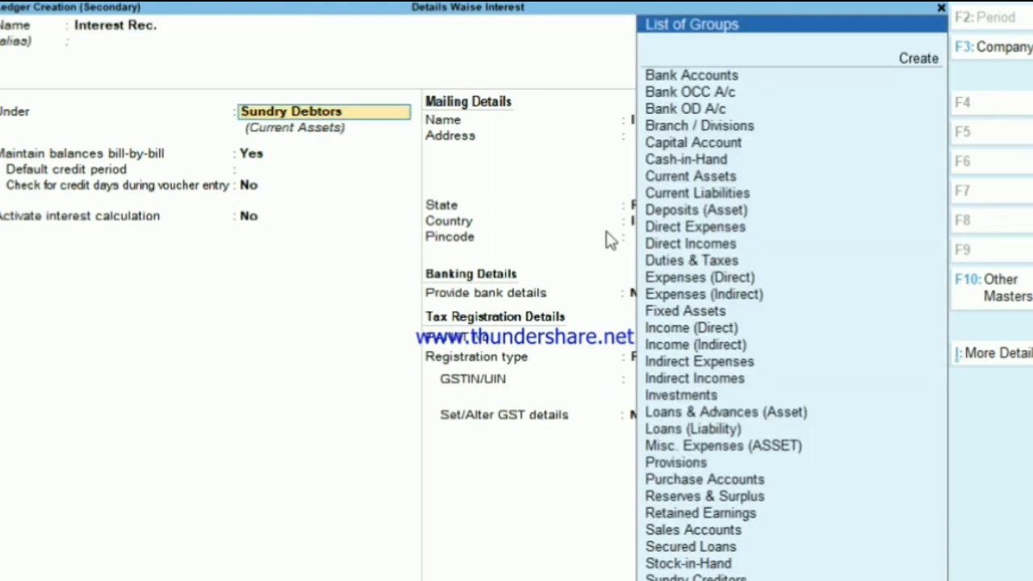
# Place the Interest Rec. ledger under the Indirect Incomes group.
pyautogui.write('In')
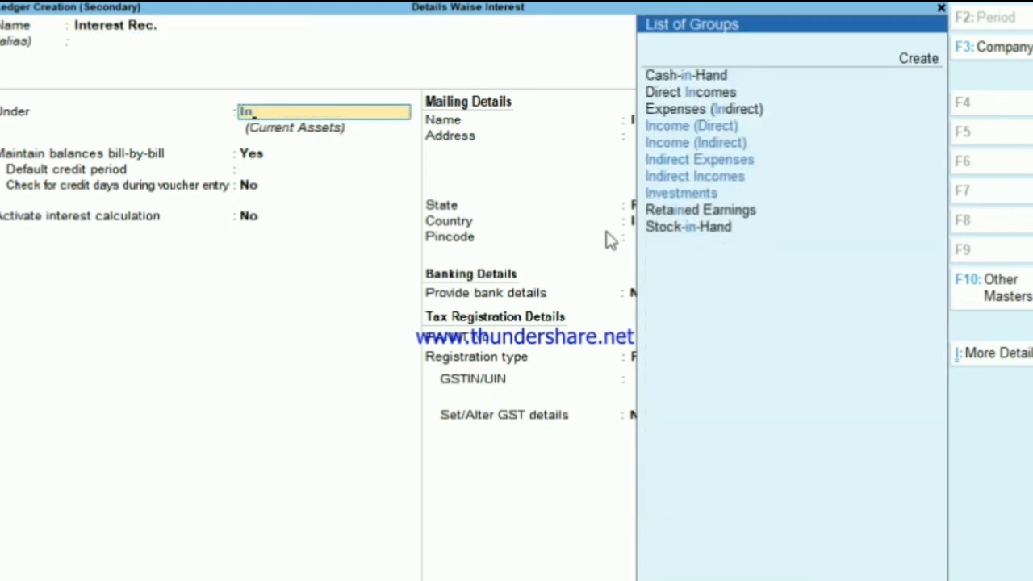
pyautogui.press('Down')
pyautogui.press('Down')
pyautogui.press('Down')
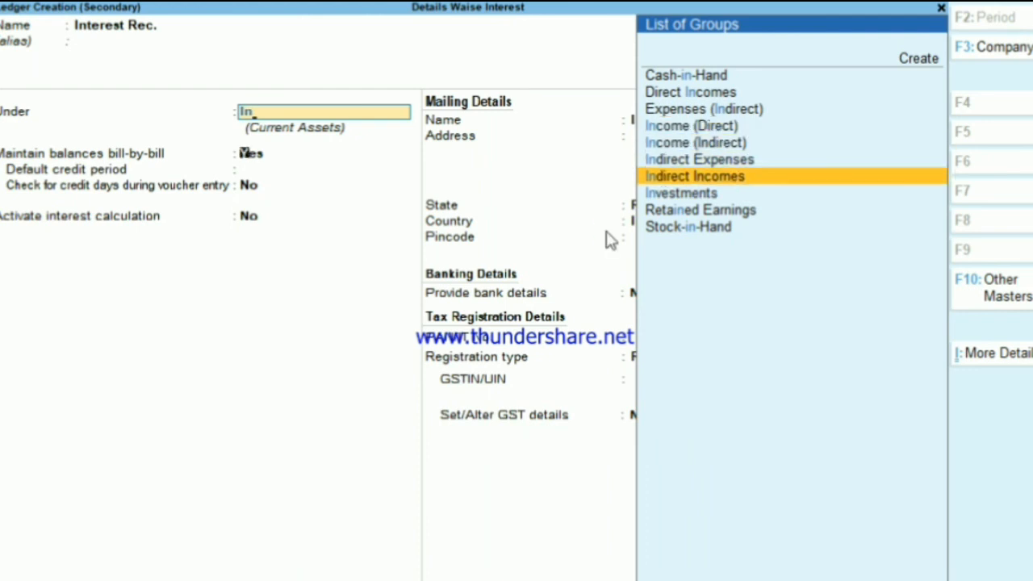
pyautogui.press('Return')
# Keep the Interest Rec. ledger's type and interest settings at their defaults and set GST applicability to Not Applicable.
pyautogui.press('Return')
pyautogui.press('Return')
pyautogui.press('Return')
pyautogui.press('Return')
pyautogui.press('BackSpace')
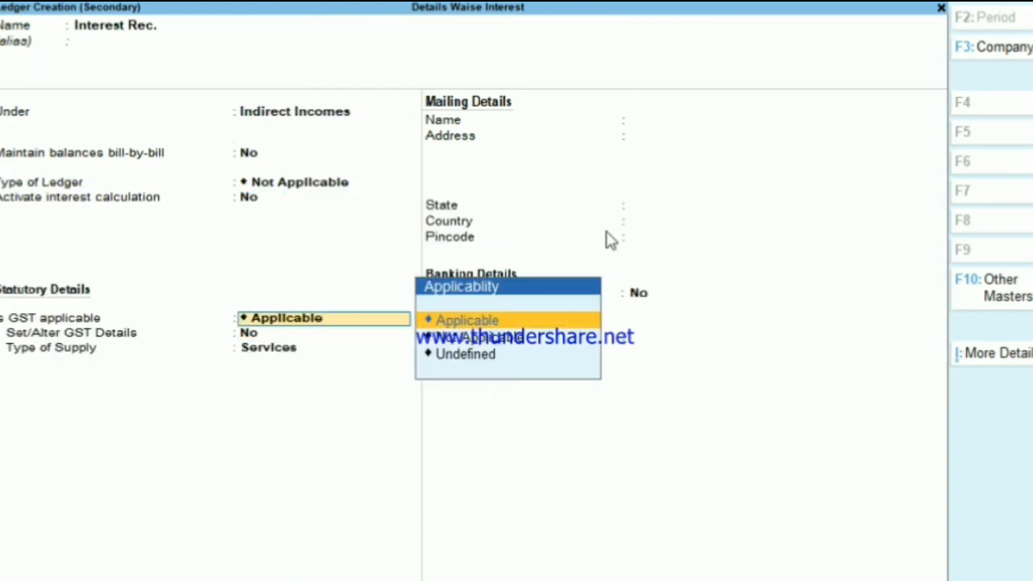
pyautogui.press('Down')
pyautogui.press('Return')
pyautogui.press('Return')
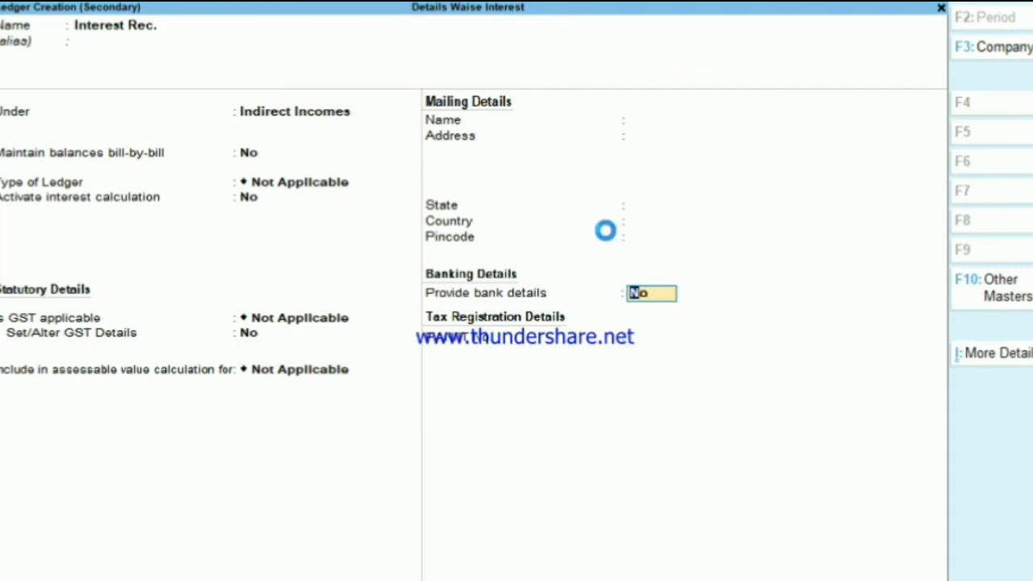
# Save the Interest Rec. ledger as the credit account and save the debit note.
pyautogui.press('Return')
pyautogui.press('Return')
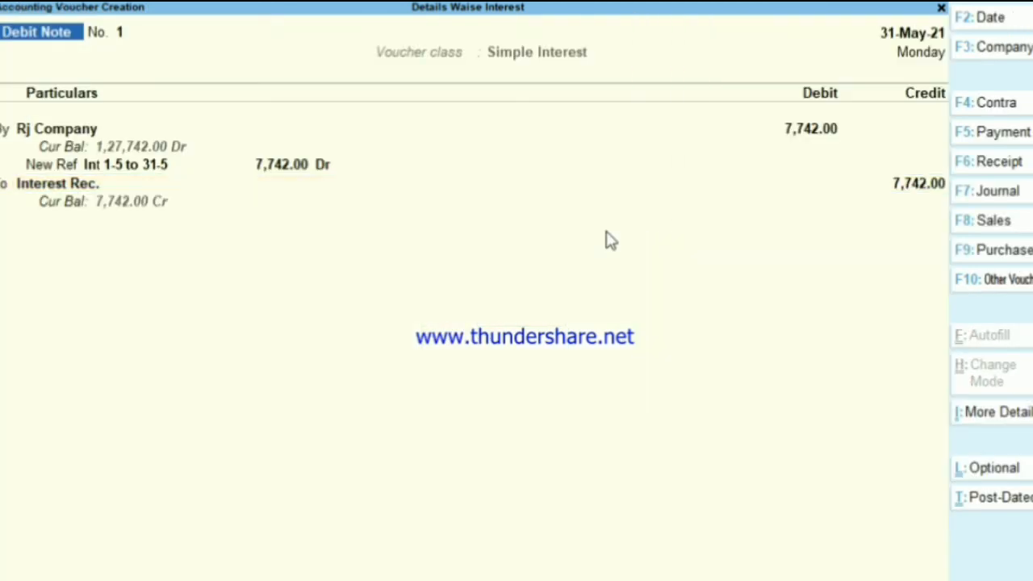
pyautogui.press('Return')
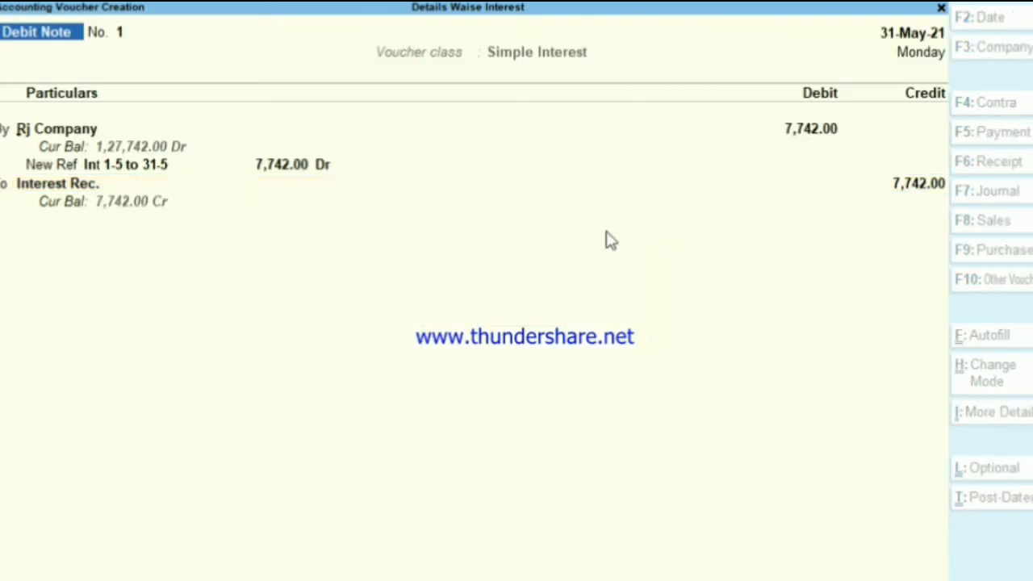
pyautogui.press('Return')
# Start a receipt voucher with Cash as the account and Rj Company as the party received from.
pyautogui.press('F6')
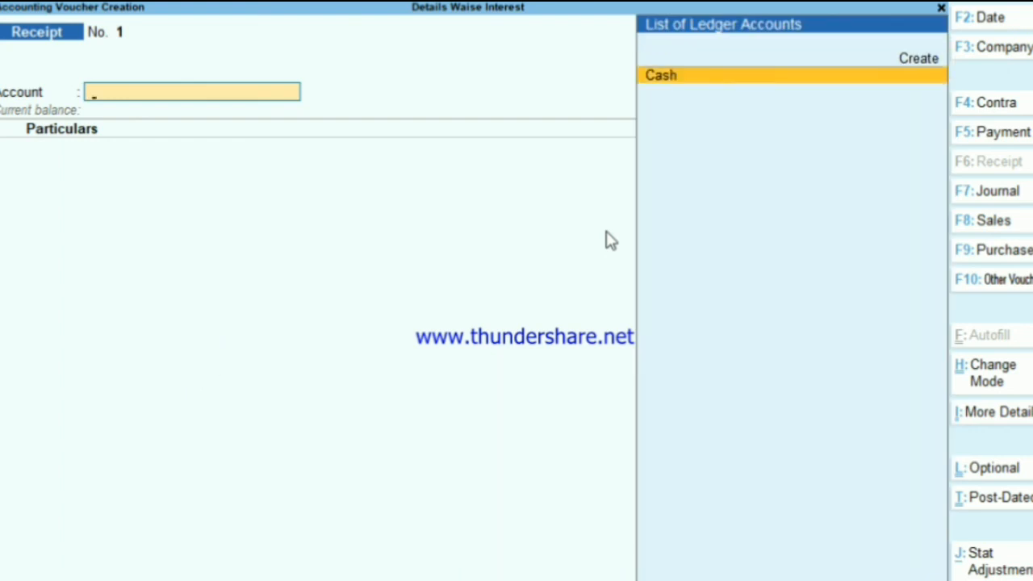
pyautogui.press('Return')
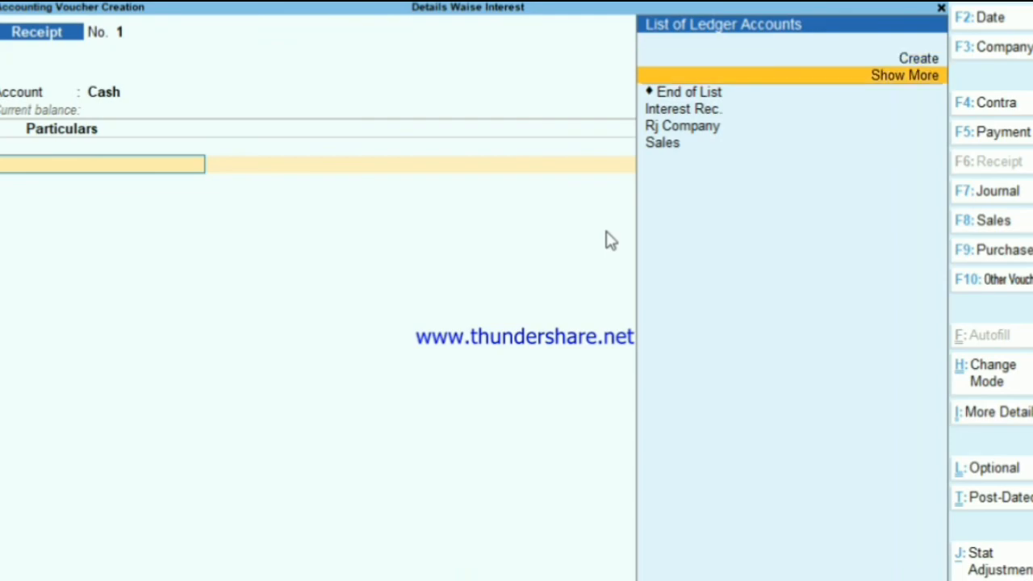
pyautogui.press('Down')
pyautogui.press('Down')
pyautogui.press('Down')
pyautogui.press('Return')
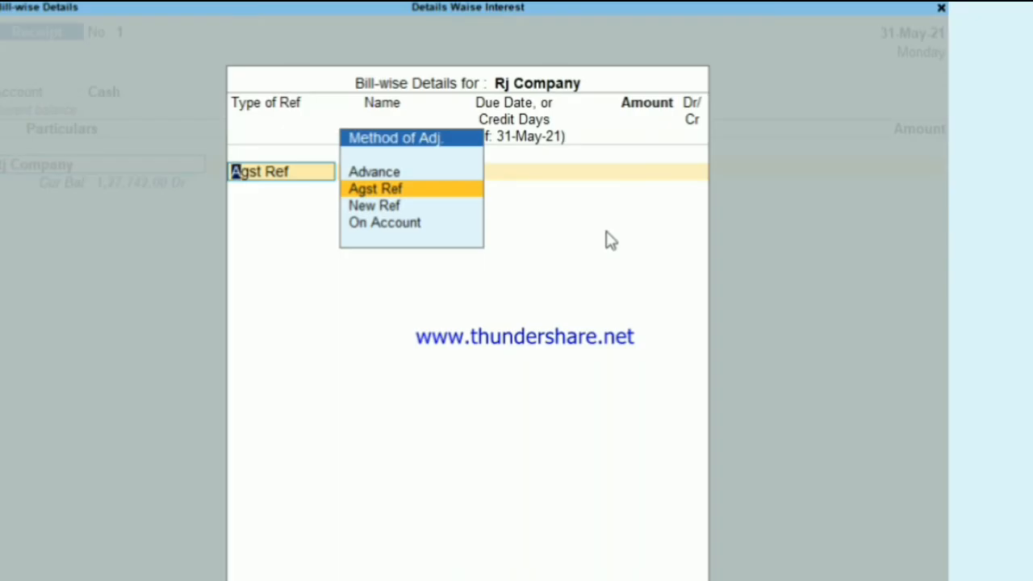
# Adjust 1,20,000.00 of the receipt against pending bill 1 using Agst Ref.
pyautogui.press('Return')
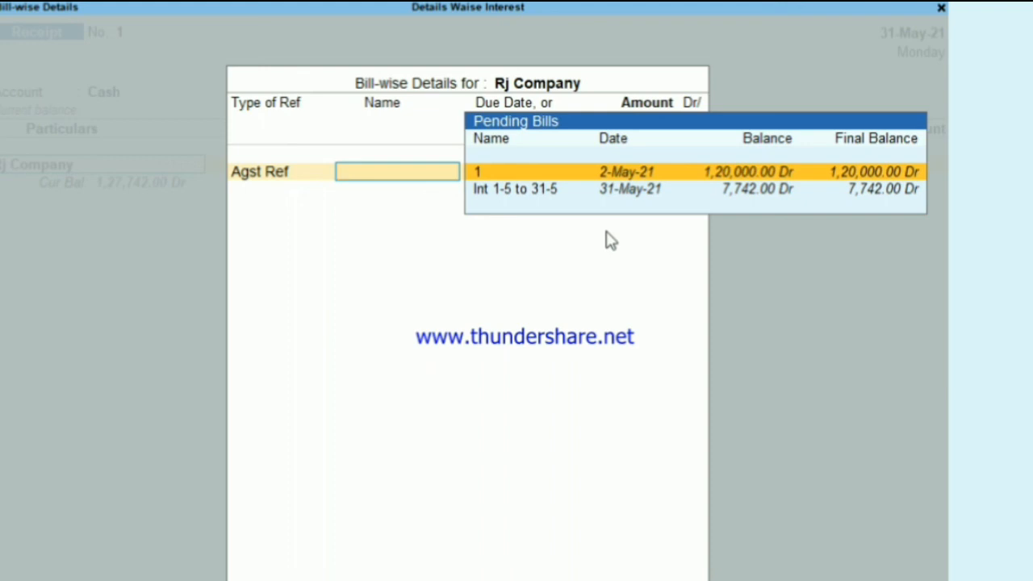
pyautogui.press('Return')
pyautogui.press('Return')
pyautogui.press('Return')
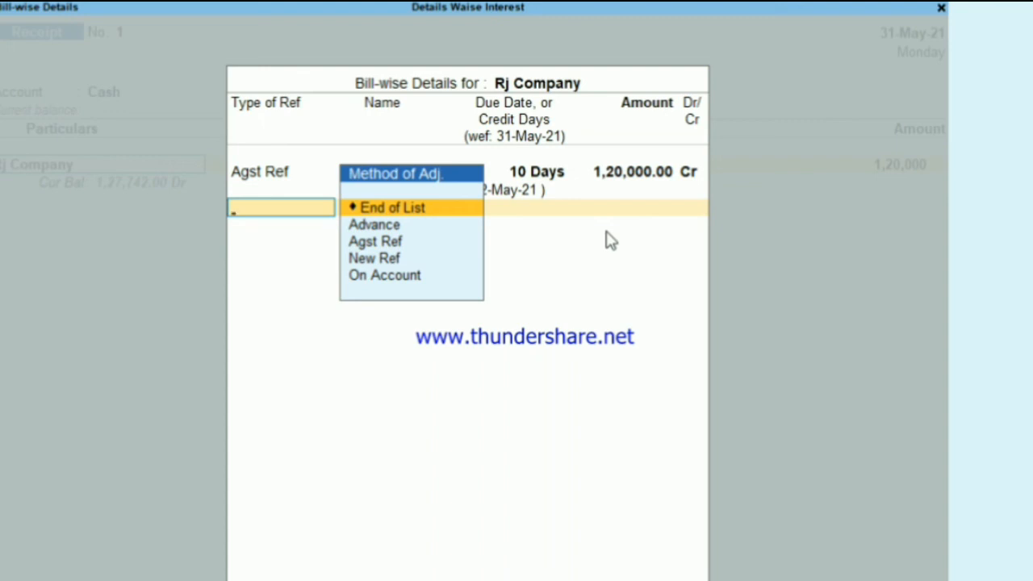
# Adjust 7,742.00 against the pending bill Int 1-5 to 31-5 using Agst Ref and save the receipt voucher.
pyautogui.press('Down')
pyautogui.press('Down')
pyautogui.press('Return')
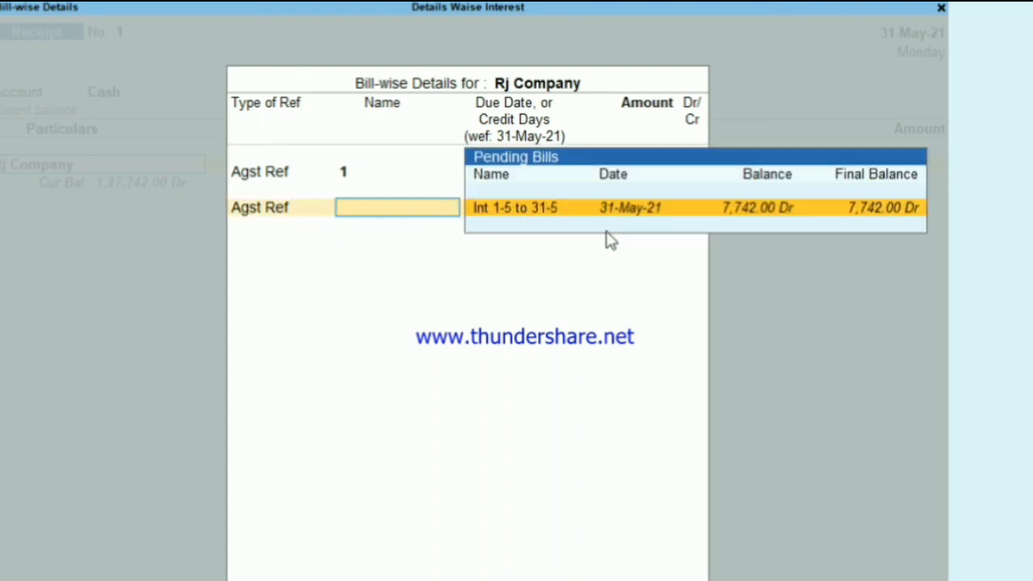
pyautogui.press('Return')
pyautogui.press('Return')
pyautogui.press('Return')
pyautogui.press('Return')
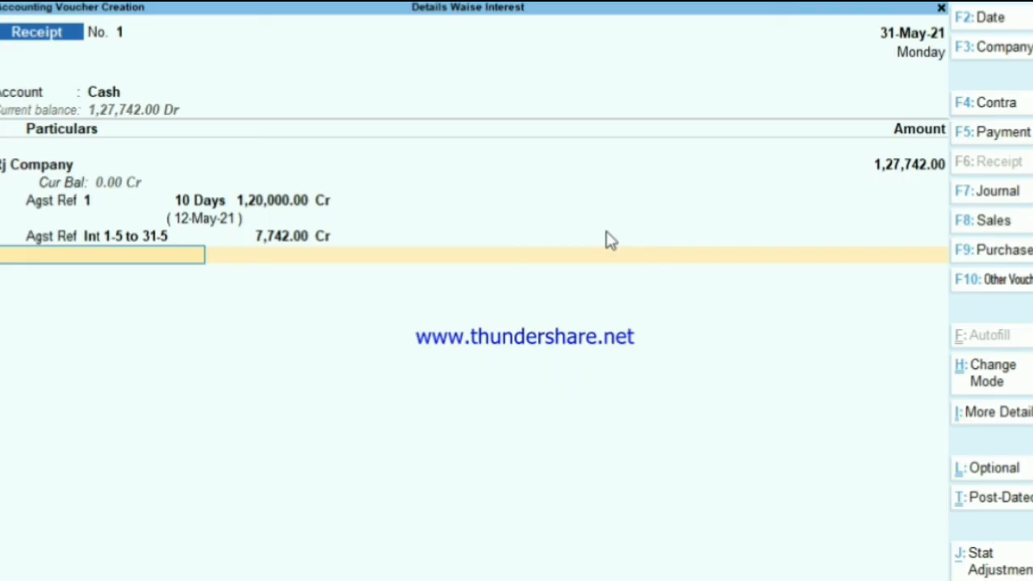
pyautogui.press('Return')
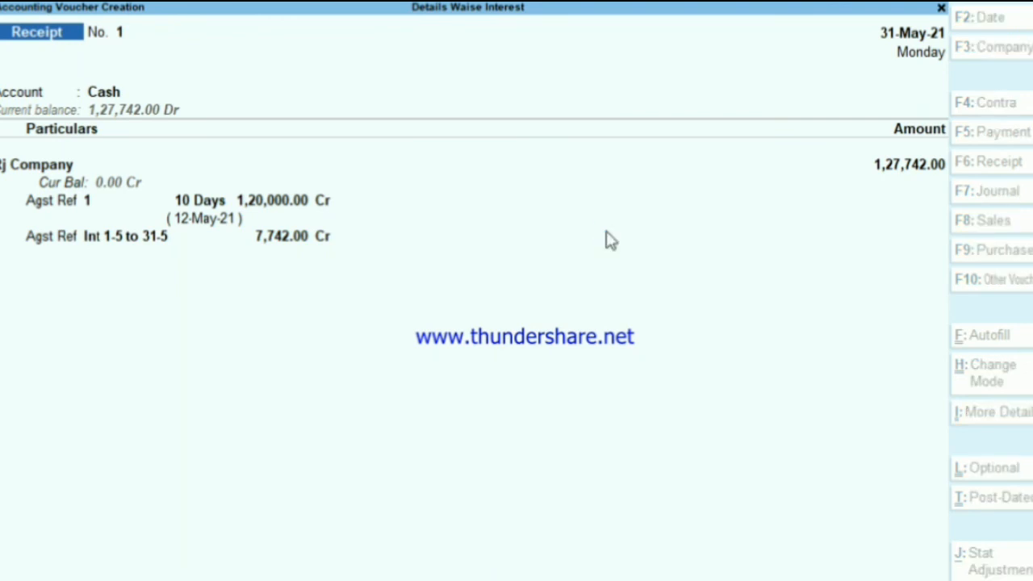
pyautogui.press('Return')
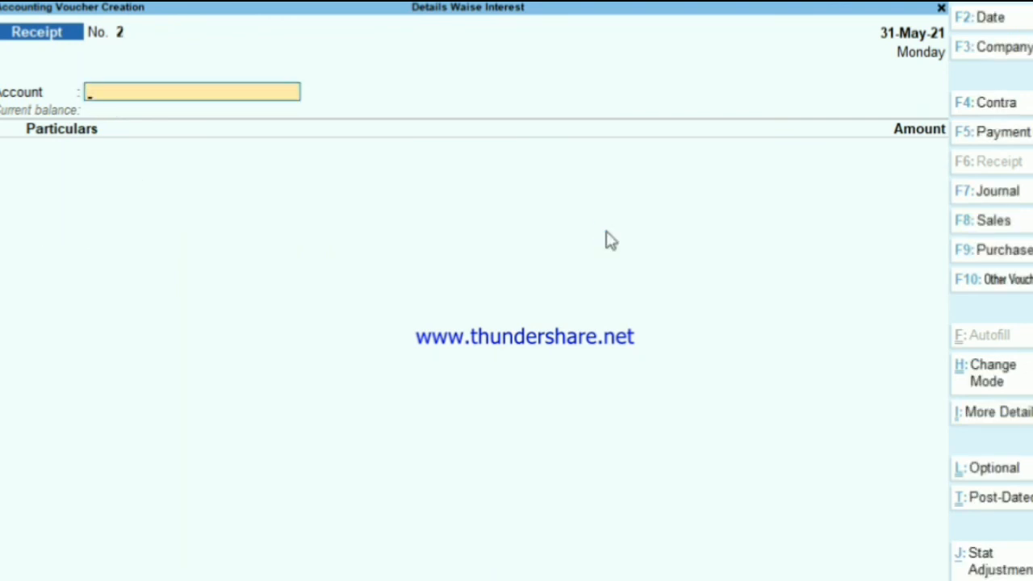